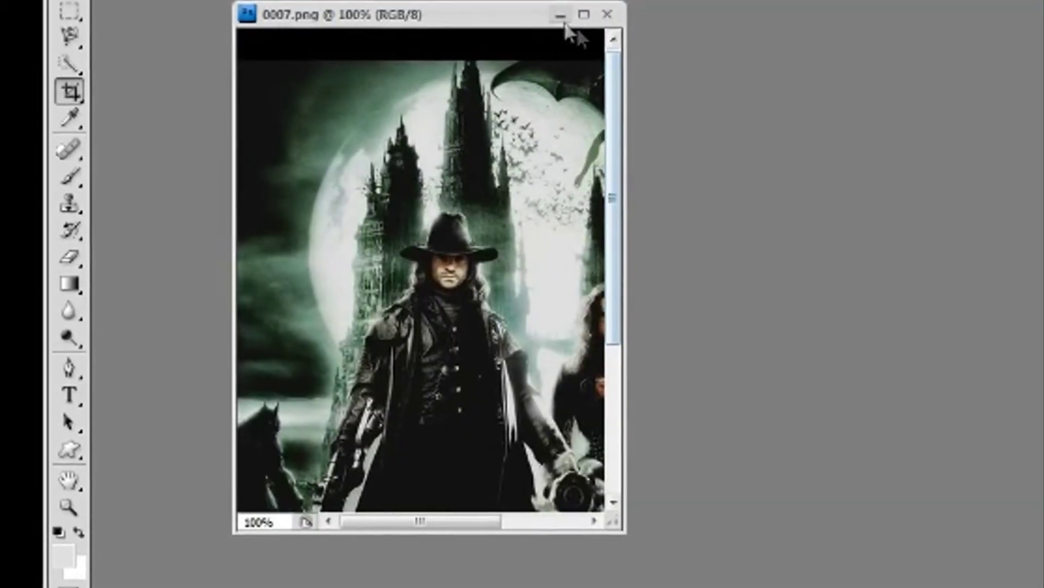
# Minimize the 0007.png image and close megan-fox-1280x800-27245.jpg without saving its changes
pyautogui.click(555, 17)
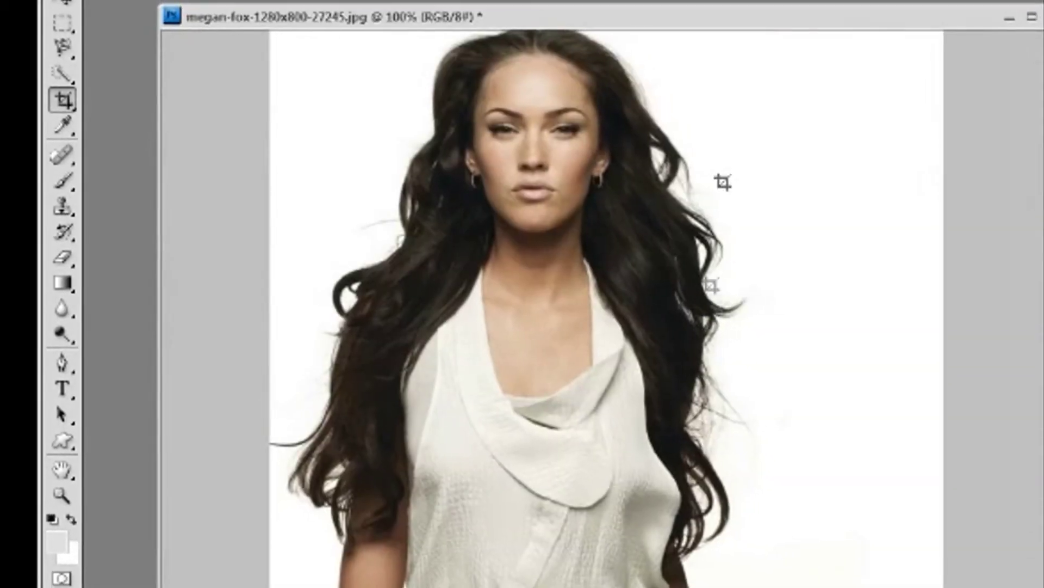
pyautogui.click(999, 28)
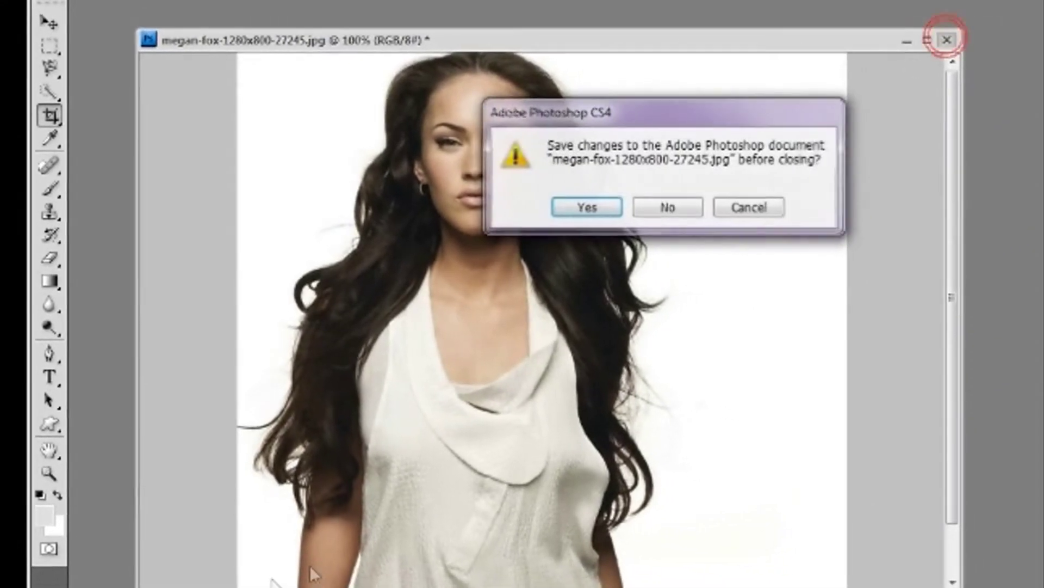
pyautogui.click(720, 198)
# Switch to Windows Explorer, open 65433_Megan_Fox_Elle_Magazine-1_122_86lo from manips project in Photoshop, and show it floating beside the Dianna-Agron-hair style trend image
pyautogui.hotkey('alt', 'Tab')
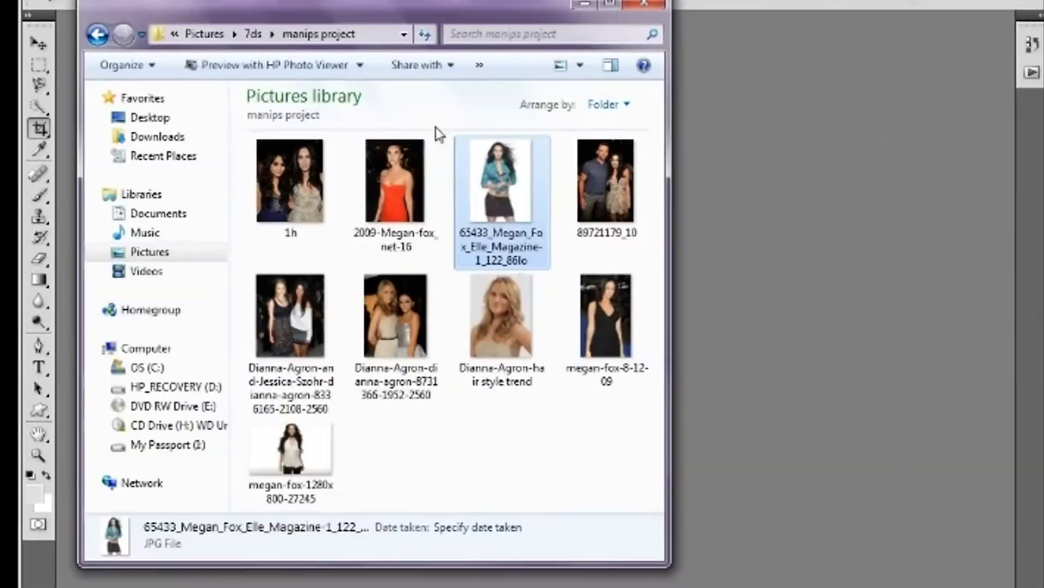
pyautogui.moveTo(513, 179); pyautogui.dragTo(940, 220)
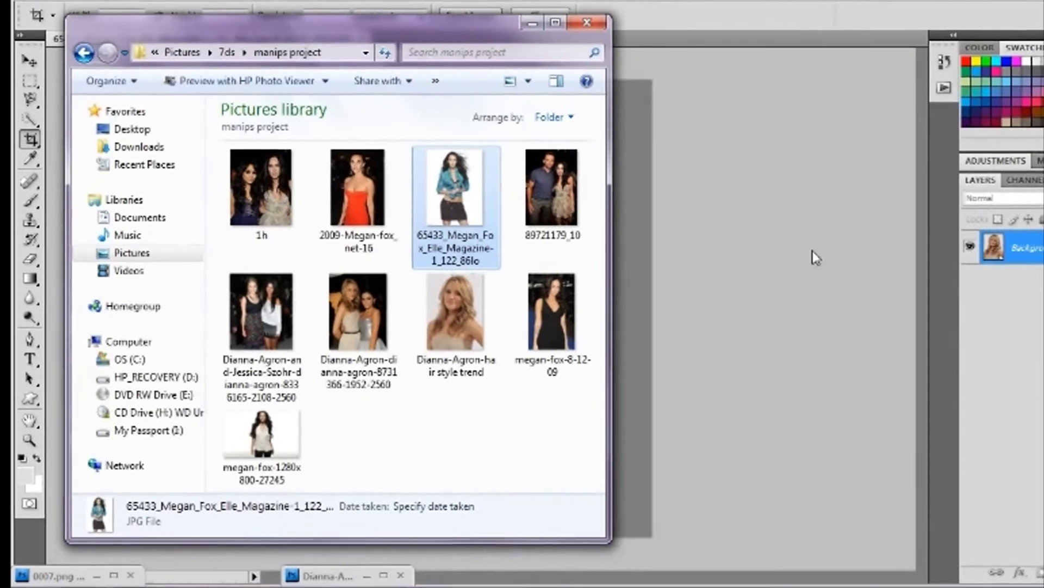
pyautogui.moveTo(266, 54); pyautogui.dragTo(323, 86)
pyautogui.doubleClick(294, 558)
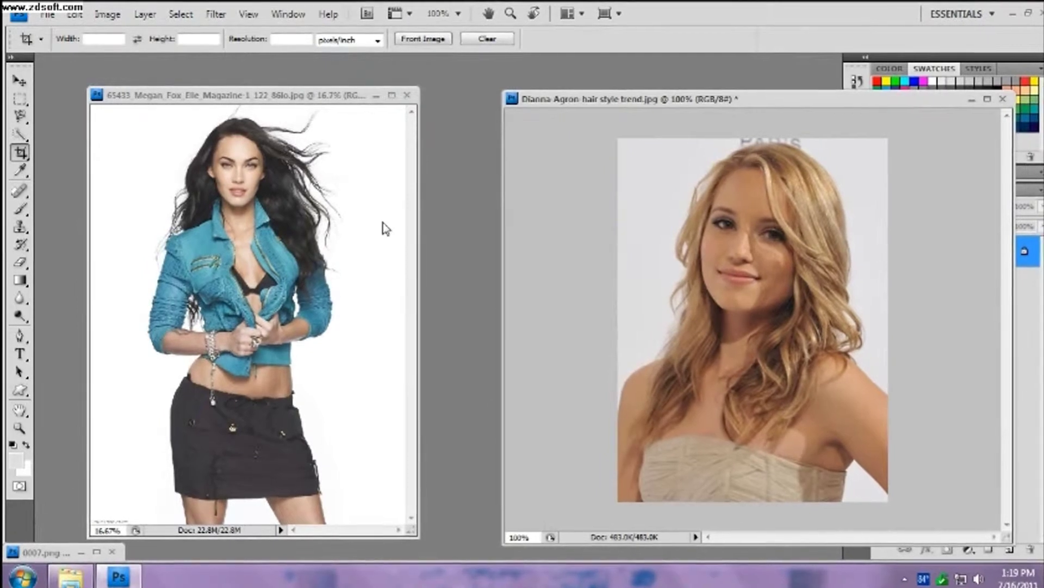
# Dock the Elle Magazine image's window and minimize the Dianna-Agron-hair style trend image
pyautogui.click(340, 256)
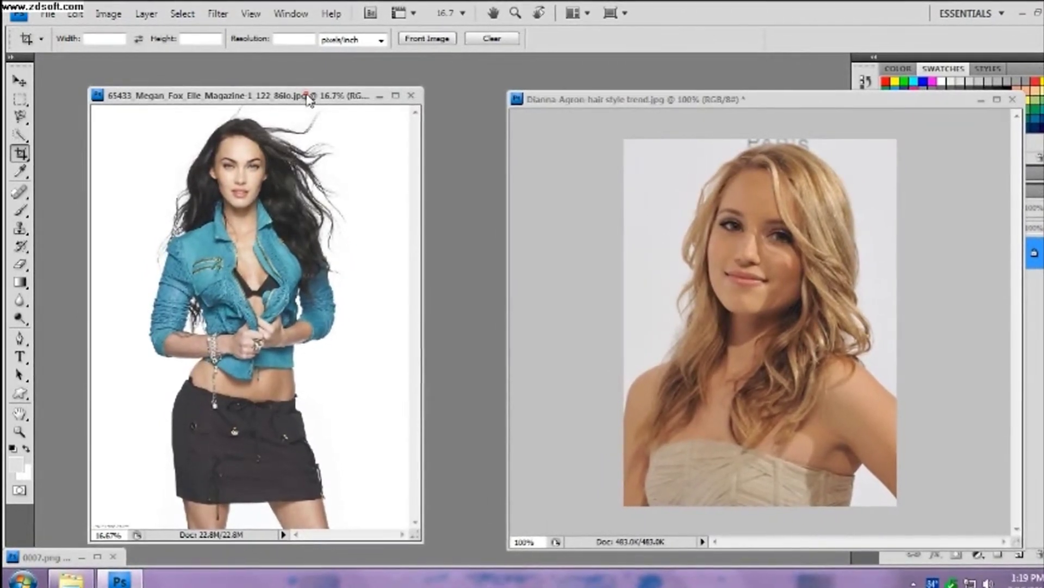
pyautogui.moveTo(308, 100); pyautogui.dragTo(321, 61)
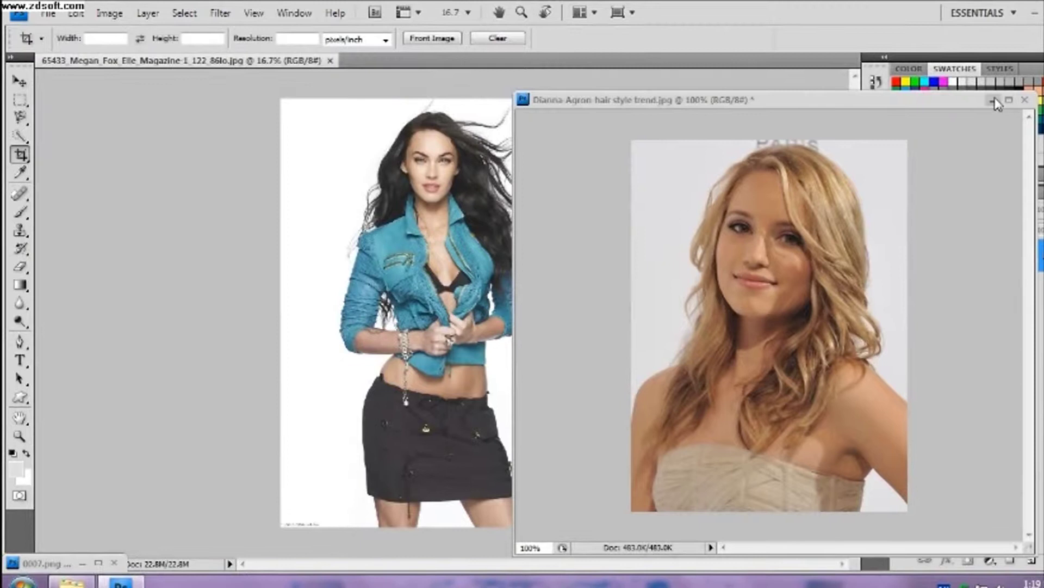
pyautogui.click(991, 100)
# Crop the Elle Magazine image from above the hair to the waist, extending the crop area well past the picture's right edge
pyautogui.moveTo(355, 104); pyautogui.dragTo(630, 401)
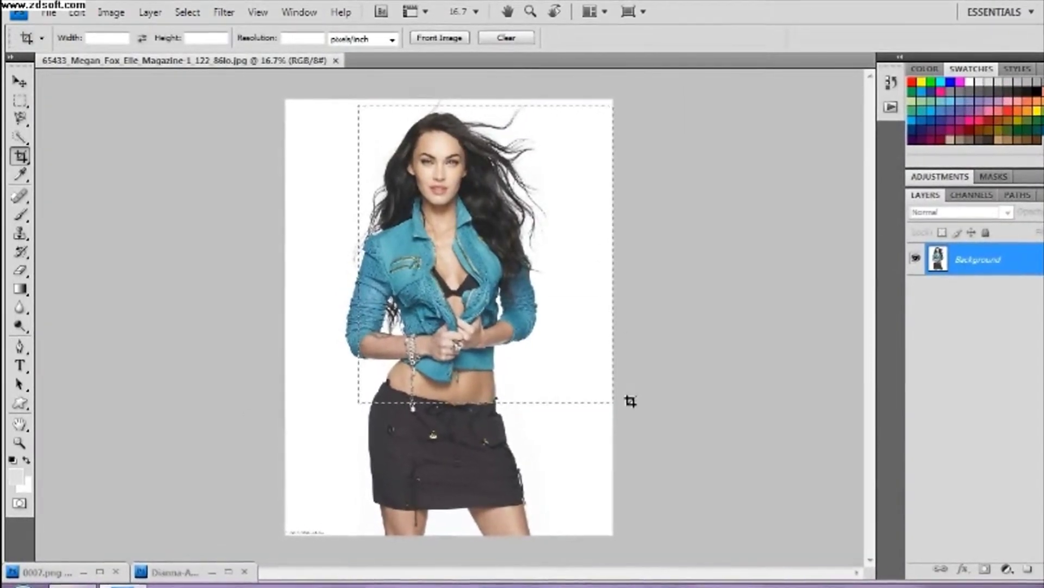
pyautogui.moveTo(358, 253); pyautogui.dragTo(338, 254)
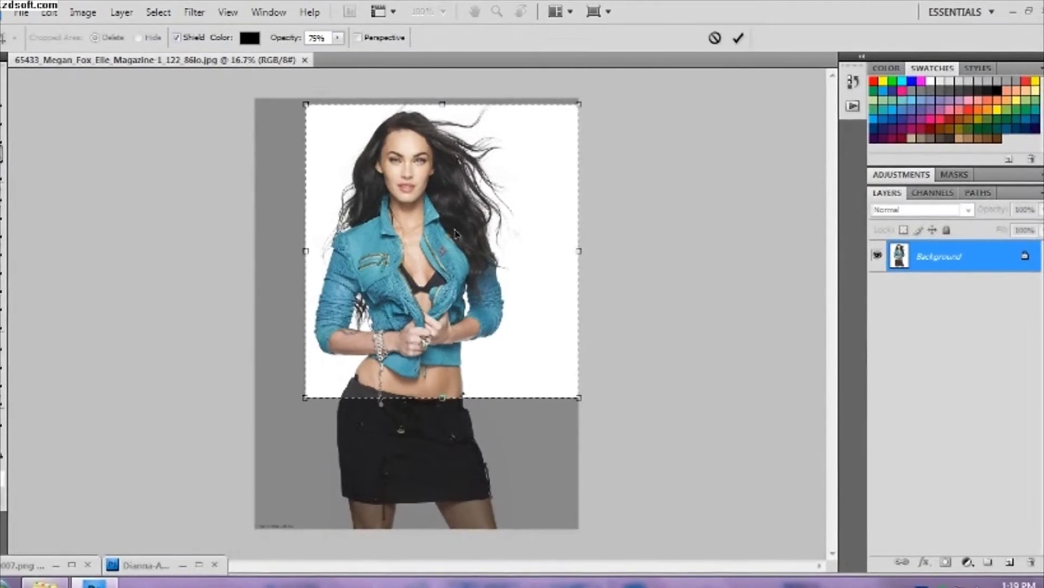
pyautogui.moveTo(589, 252); pyautogui.dragTo(652, 249)
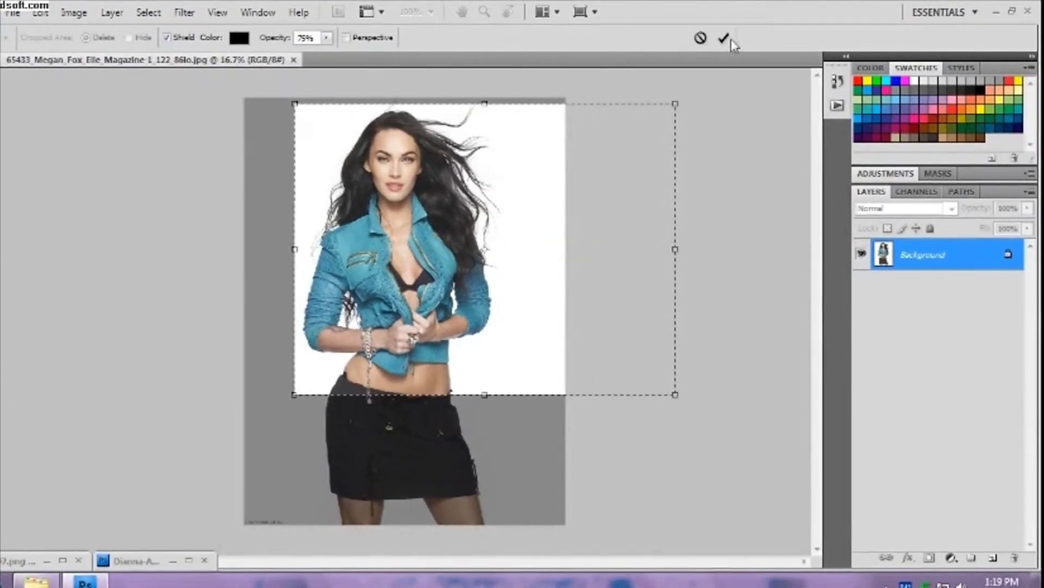
pyautogui.click(724, 38)
# Float the cropped image beside the restored blonde portrait and delete the small portrait copy, Layer 1, from it
pyautogui.moveTo(216, 61); pyautogui.dragTo(213, 70)
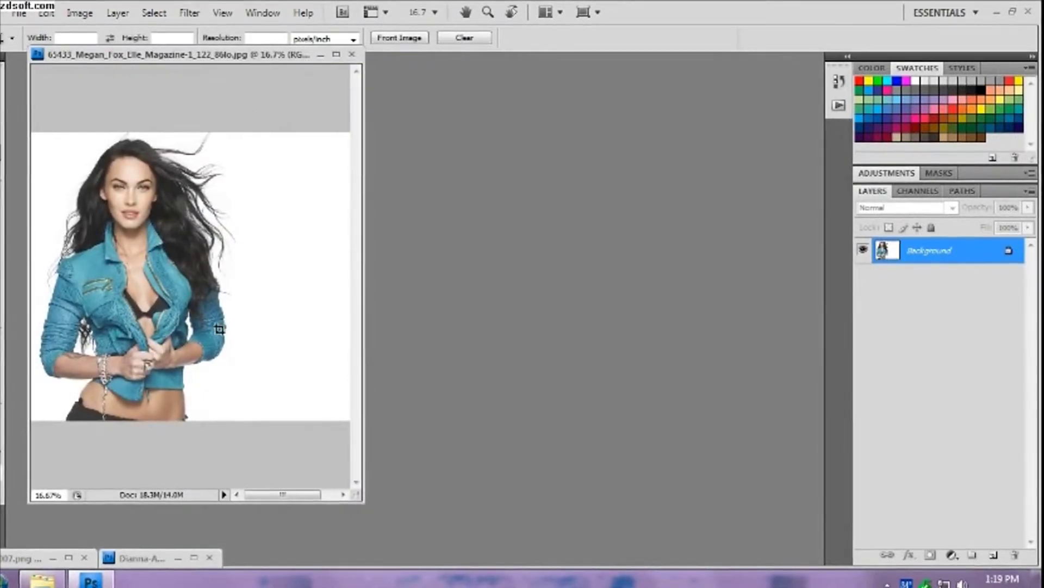
pyautogui.doubleClick(157, 560)
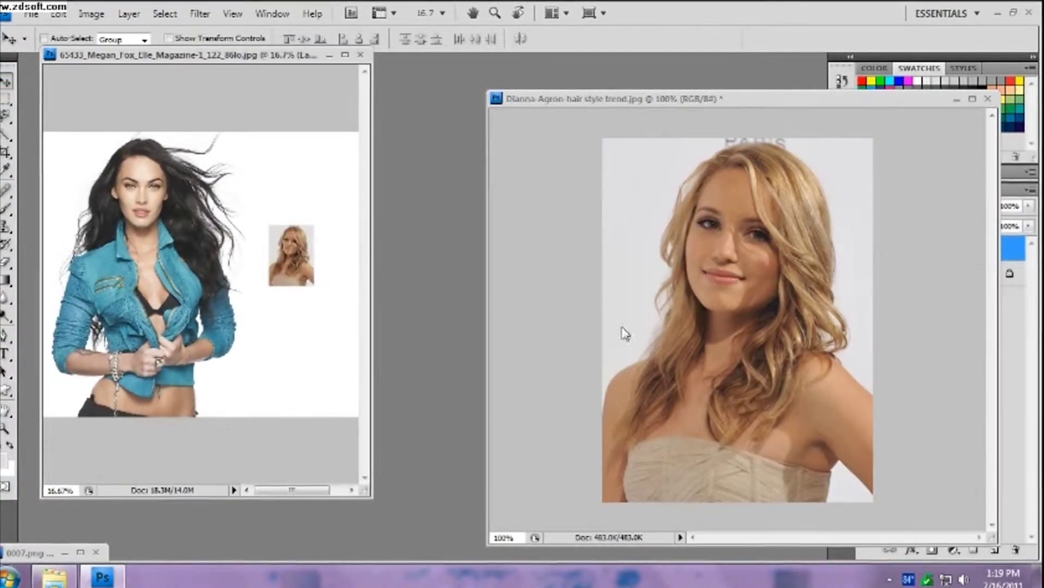
pyautogui.click(1015, 550)
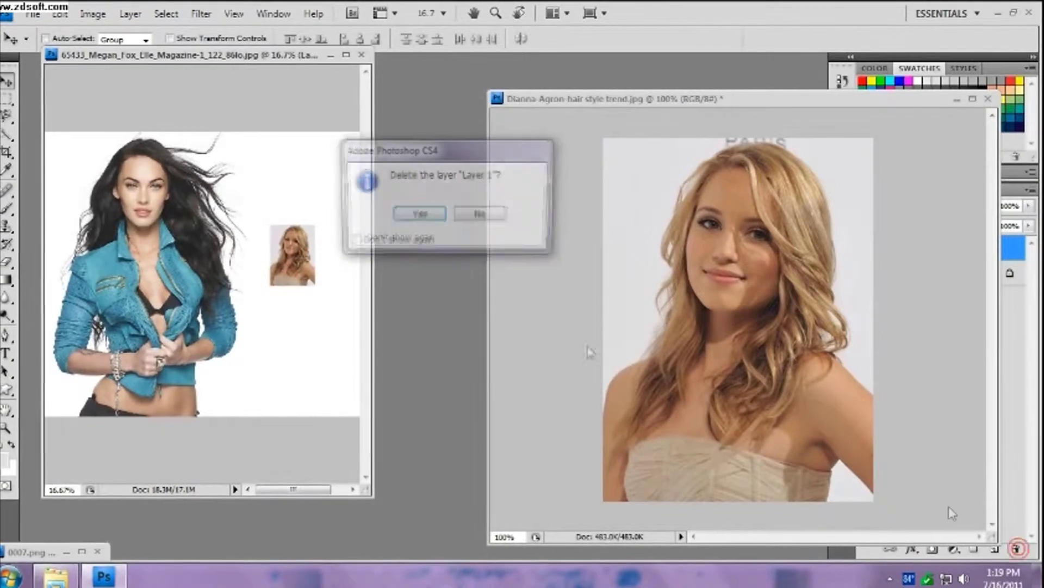
pyautogui.click(438, 216)
# Try reducing the cropped Elle Magazine image's pixel dimensions with proportions constrained, and view it at 100%
pyautogui.click(94, 14)
pyautogui.click(136, 131)
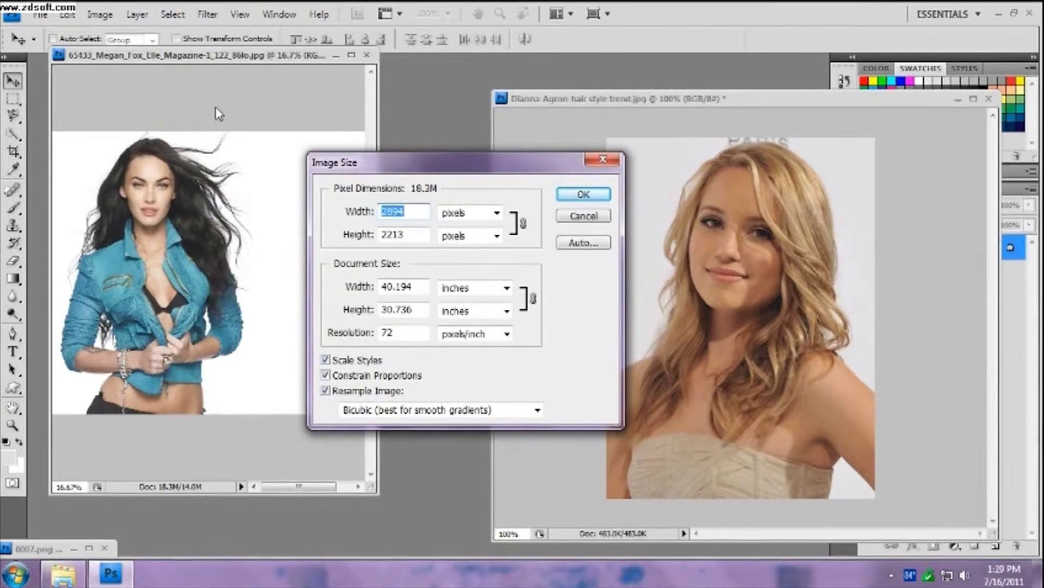
pyautogui.write('1000')
pyautogui.press('Return')
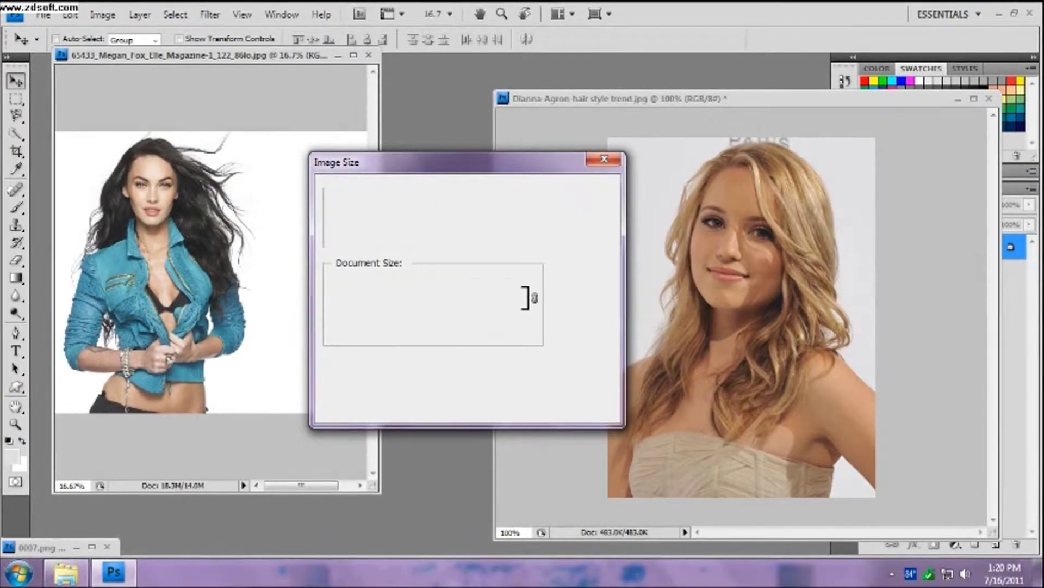
pyautogui.click(451, 15)
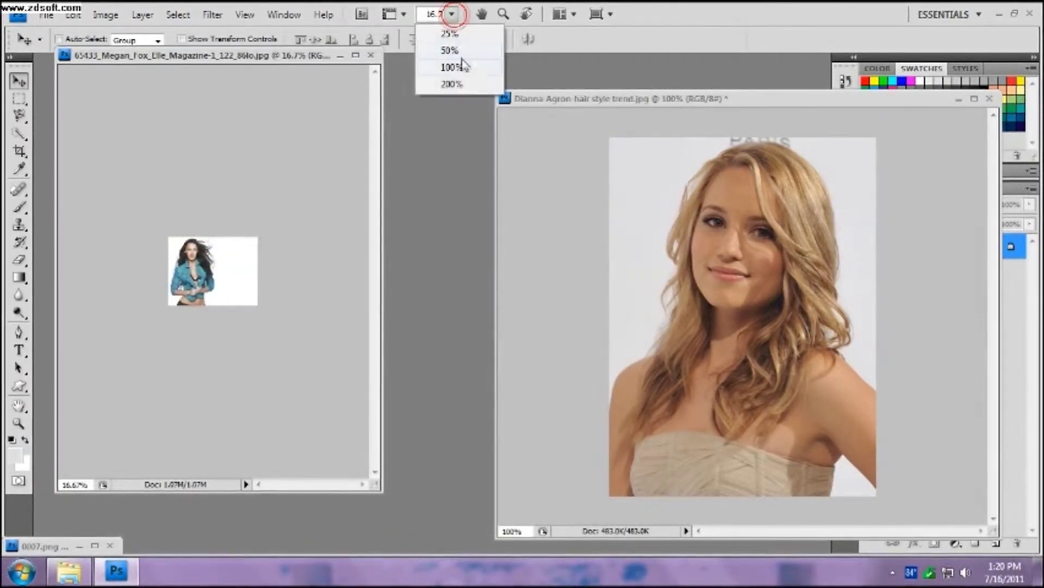
pyautogui.click(452, 67)
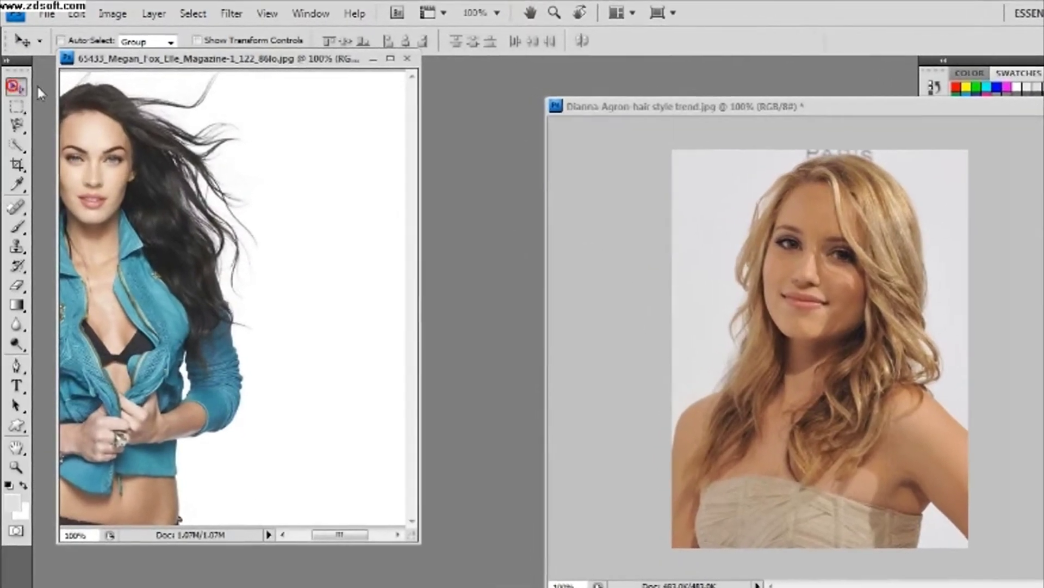
# Copy the blonde portrait onto the reduced Elle Magazine image to compare head sizes, and delete the copied layer
pyautogui.moveTo(892, 337); pyautogui.dragTo(212, 250)
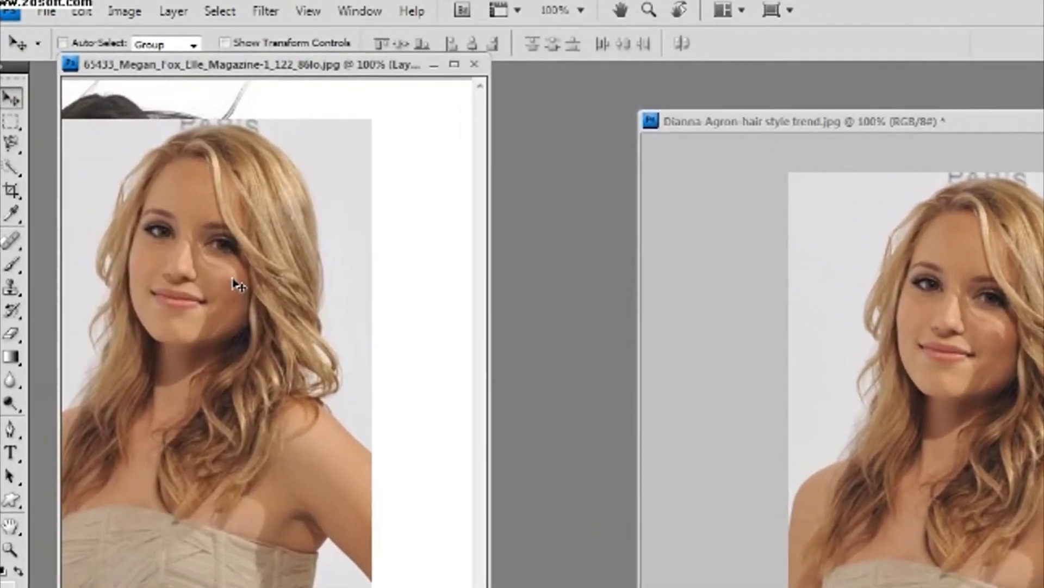
pyautogui.press('Delete')
pyautogui.click(582, 274)
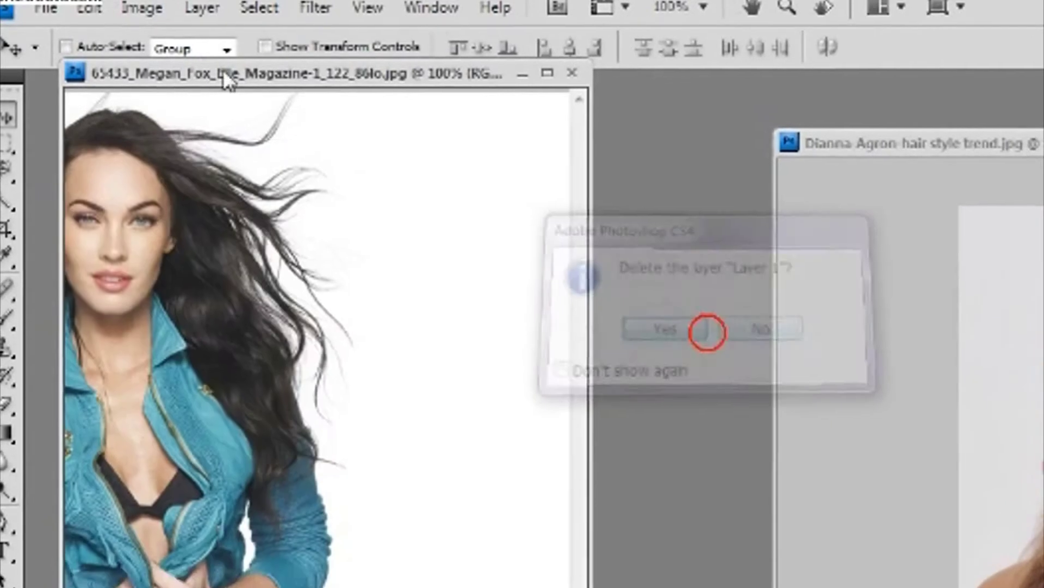
# Step backward three times in the Elle Magazine image to undo the trial portrait layer and the size reduction
pyautogui.click(141, 7)
pyautogui.click(90, 7)
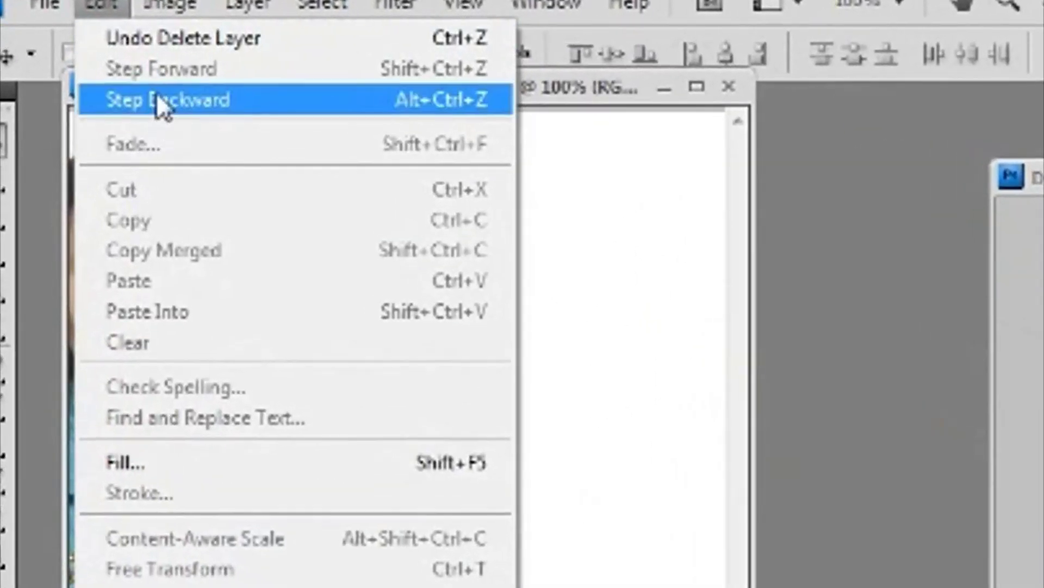
pyautogui.click(163, 100)
pyautogui.click(103, 6)
pyautogui.click(179, 103)
pyautogui.click(111, 6)
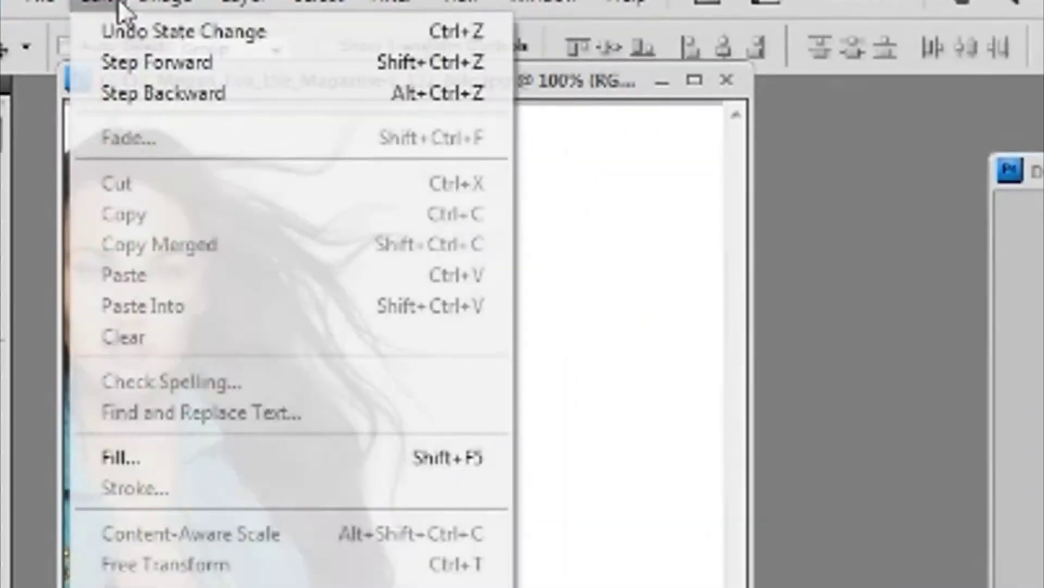
pyautogui.click(166, 93)
# Resize the cropped Elle Magazine image to a width of 1000 pixels
pyautogui.click(164, 3)
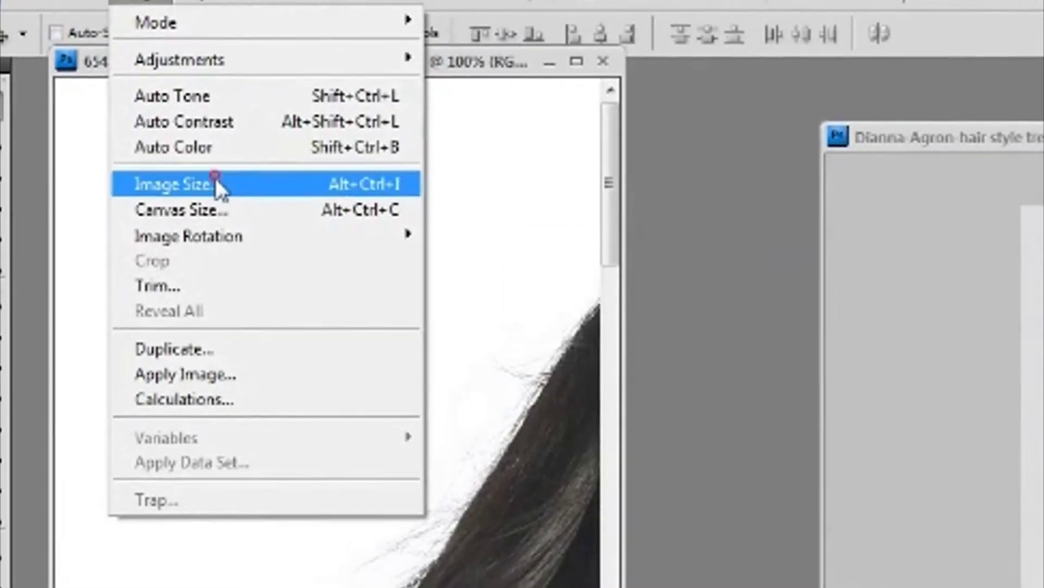
pyautogui.click(215, 180)
pyautogui.write('100')
pyautogui.press('Return')
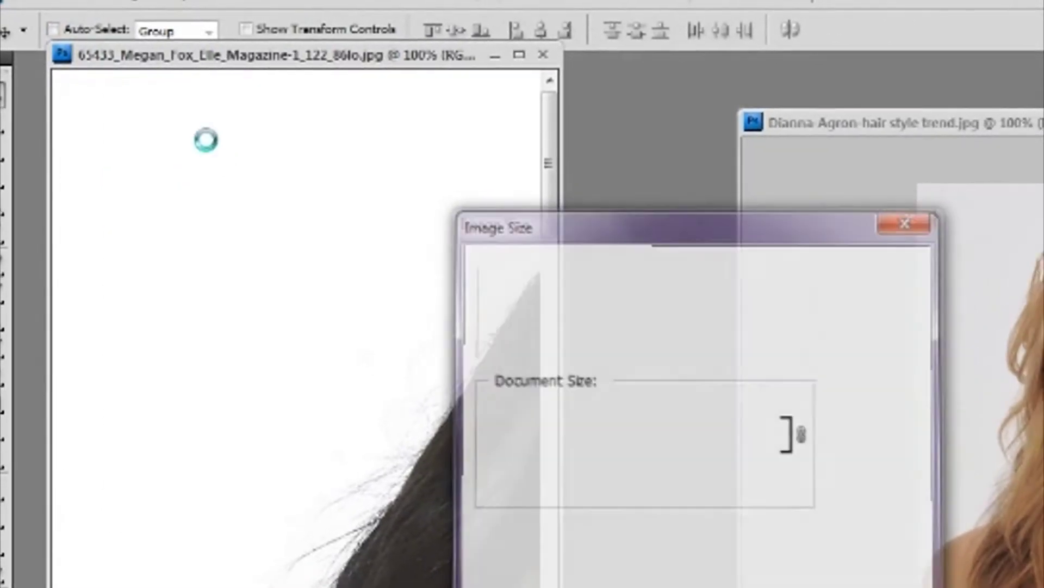
# Position the copied blonde portrait beside the dark-haired woman's face to compare scale, and delete the trial layer
pyautogui.moveTo(389, 315); pyautogui.dragTo(382, 348)
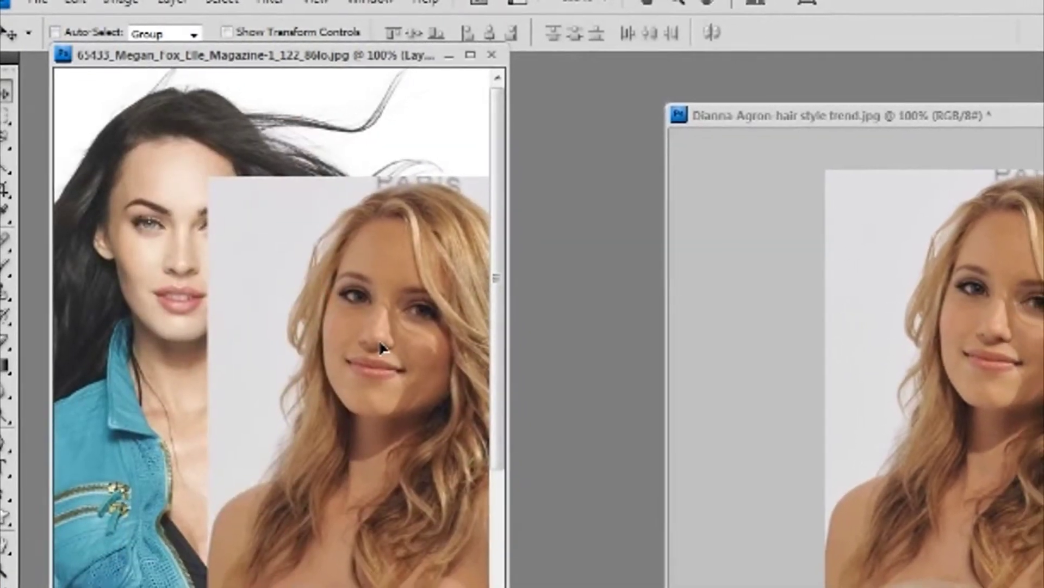
pyautogui.press('Delete')
pyautogui.click(606, 270)
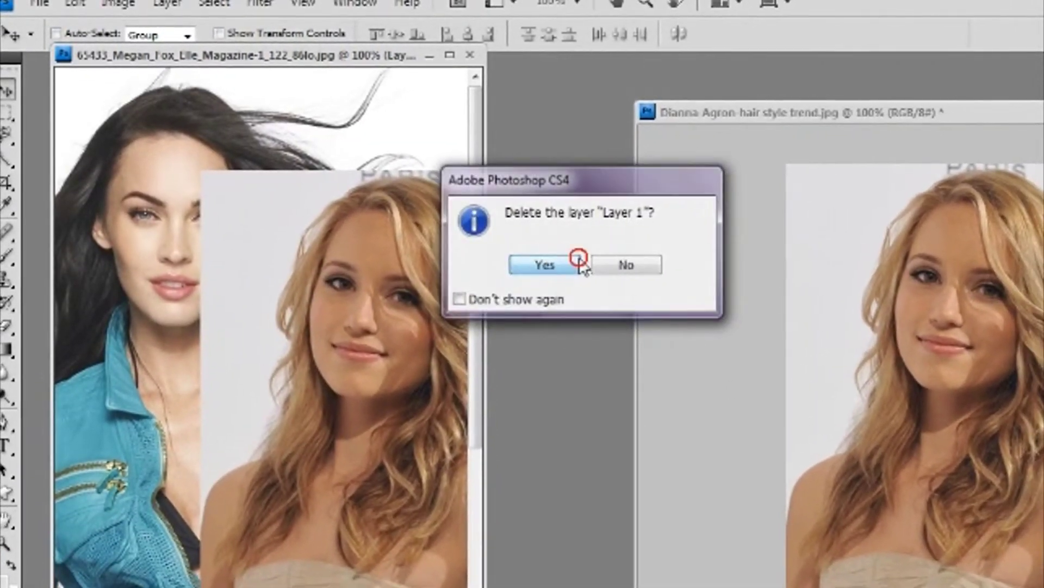
# Resize the Dianna-Agron-hair style trend image to a width of 300 pixels with constrained proportions
pyautogui.click(897, 338)
pyautogui.click(117, 5)
pyautogui.click(165, 144)
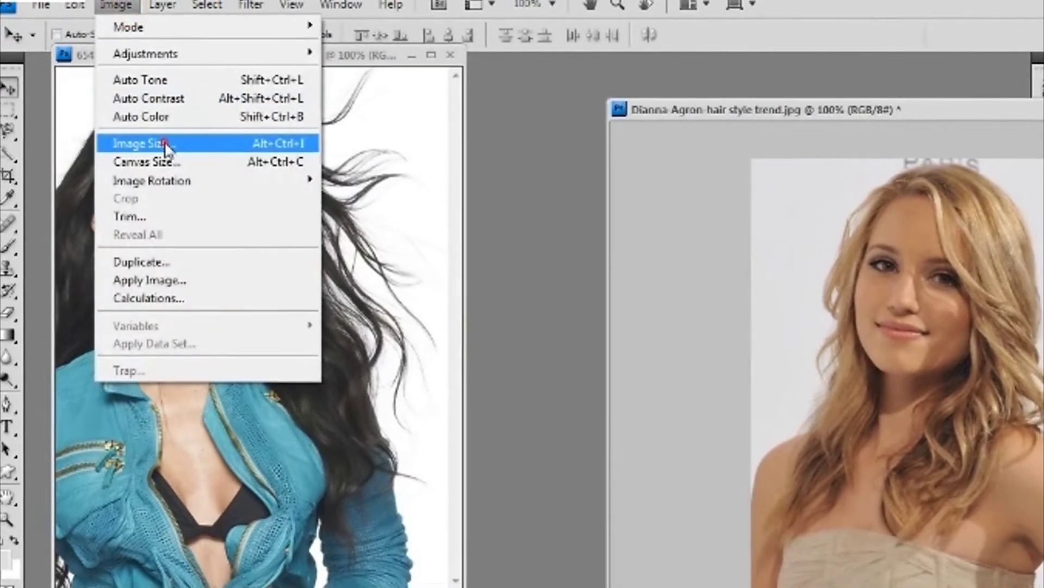
pyautogui.write('3')
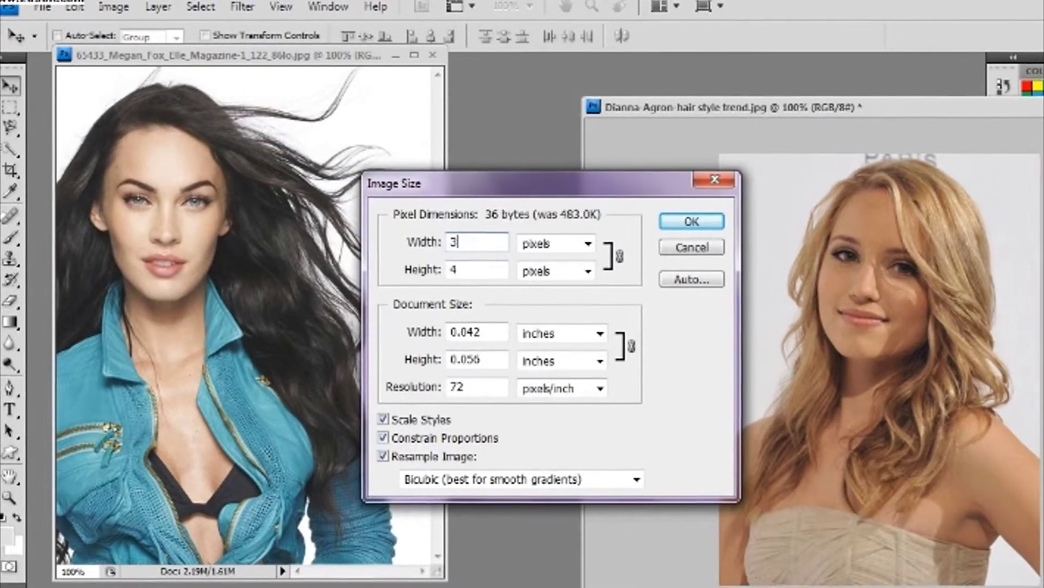
pyautogui.write('00')
pyautogui.press('Return')
# Copy the 300-pixel-wide blonde portrait onto the Elle Magazine image to compare face sizes, and delete that layer
pyautogui.click(891, 284)
pyautogui.moveTo(856, 274); pyautogui.dragTo(326, 334)
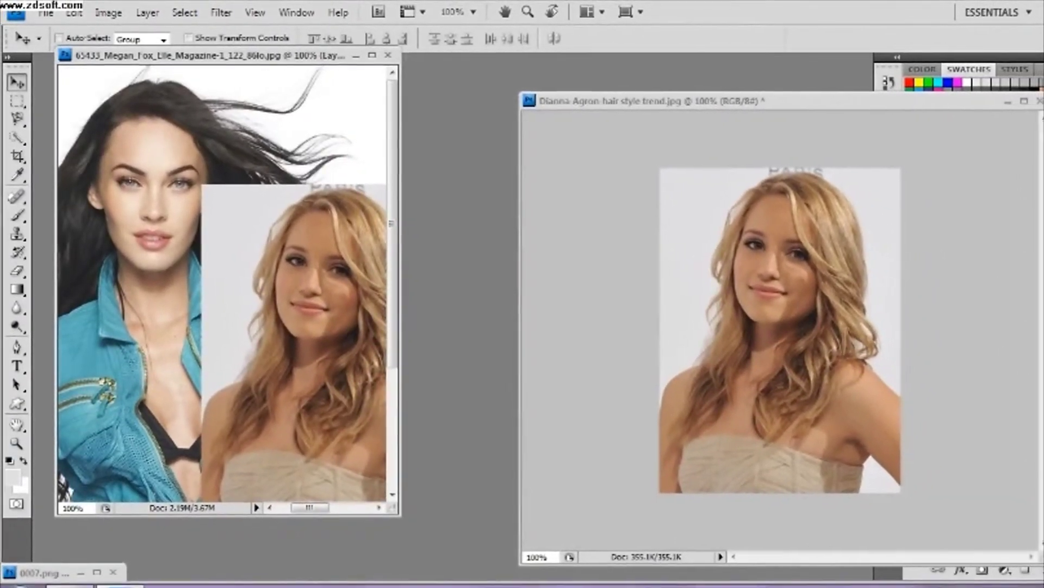
pyautogui.press('Delete')
pyautogui.click(451, 223)
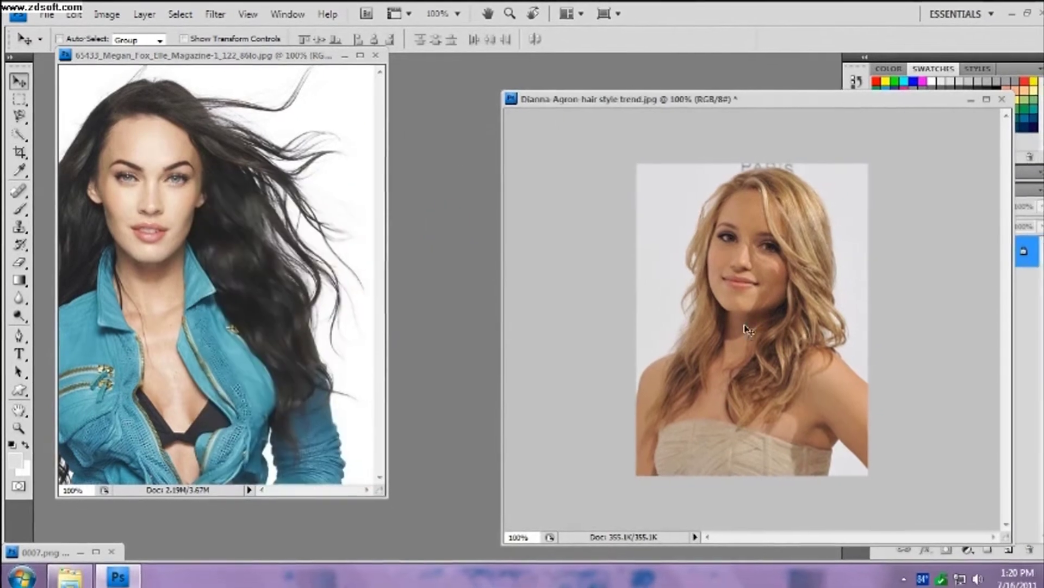
# Undo the blonde portrait's resize to 300 pixels
pyautogui.click(74, 14)
pyautogui.click(105, 61)
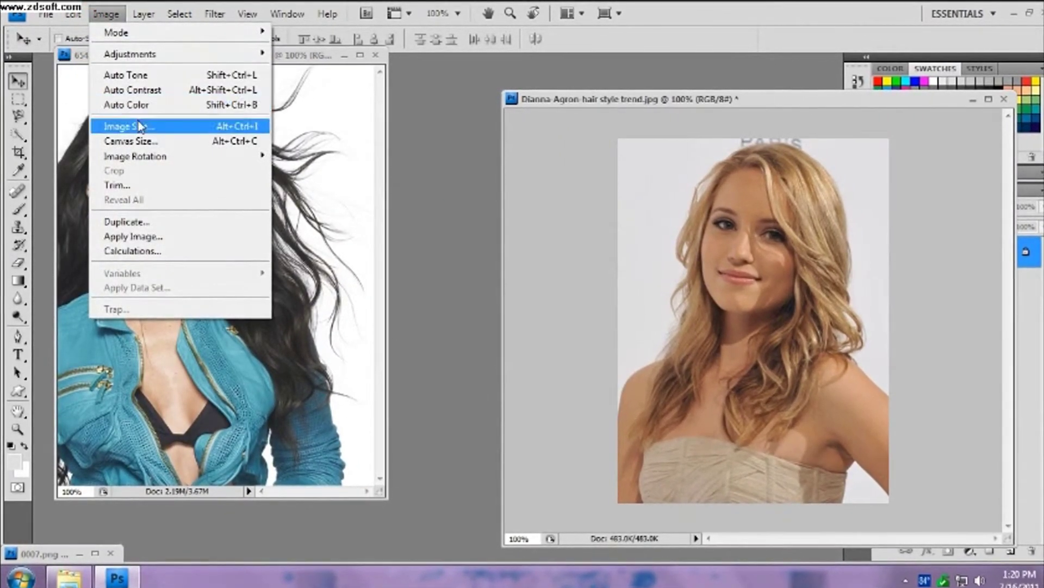
# Resize the blonde portrait to 320 pixels wide and copy it onto the Elle Magazine image beside the dark-haired woman's face
pyautogui.click(139, 127)
pyautogui.write('3')
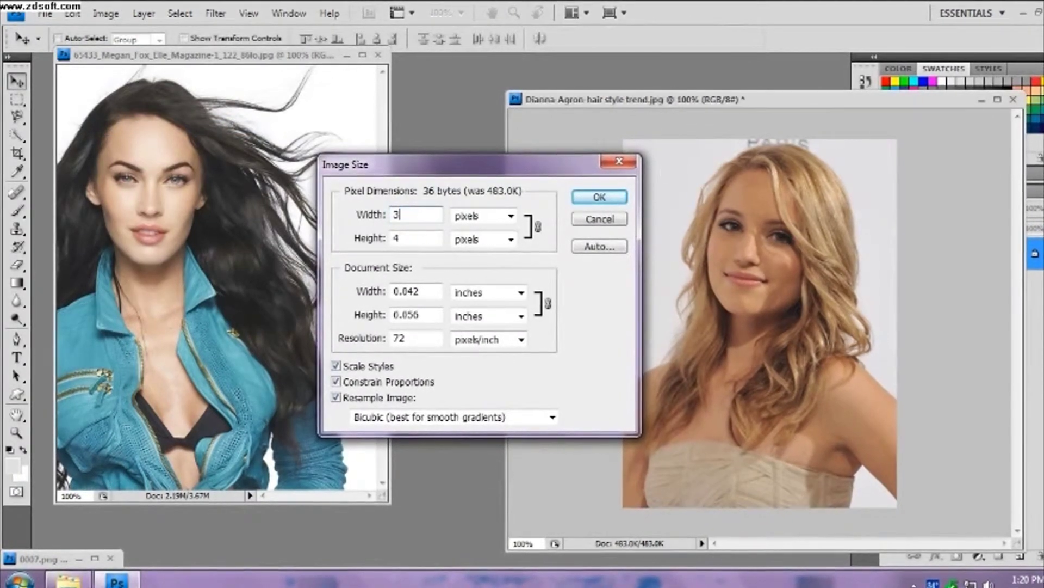
pyautogui.write('20')
pyautogui.press('Return')
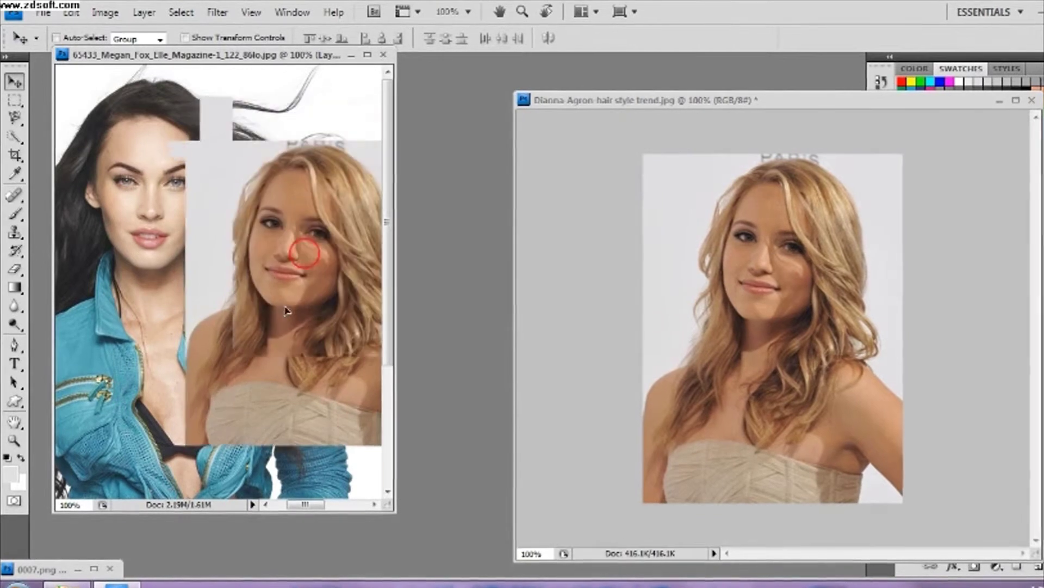
# Minimize the separate blonde portrait and dock the combined Elle Magazine image's window
pyautogui.click(1007, 102)
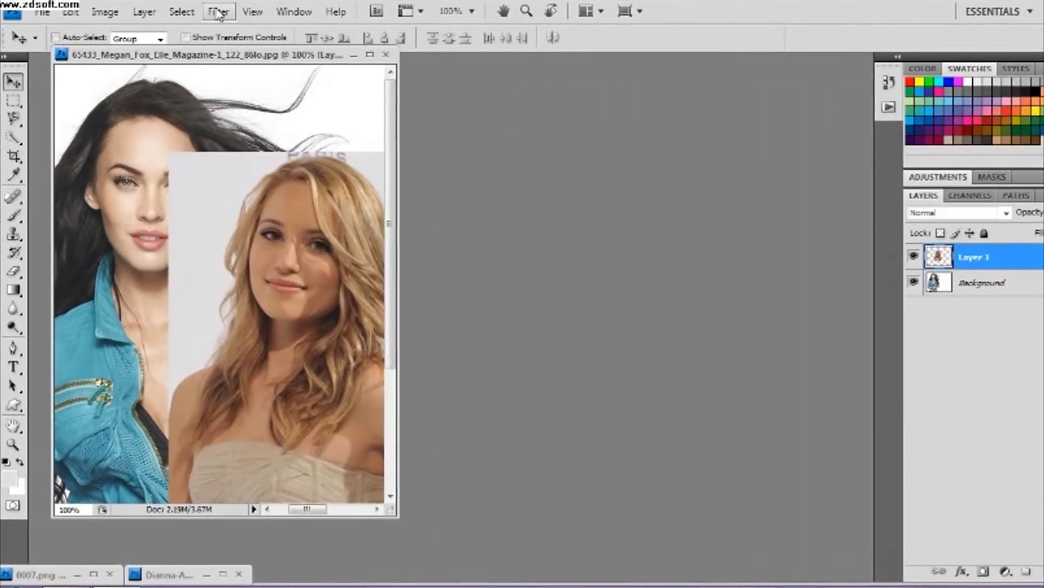
pyautogui.moveTo(242, 60); pyautogui.dragTo(418, 61)
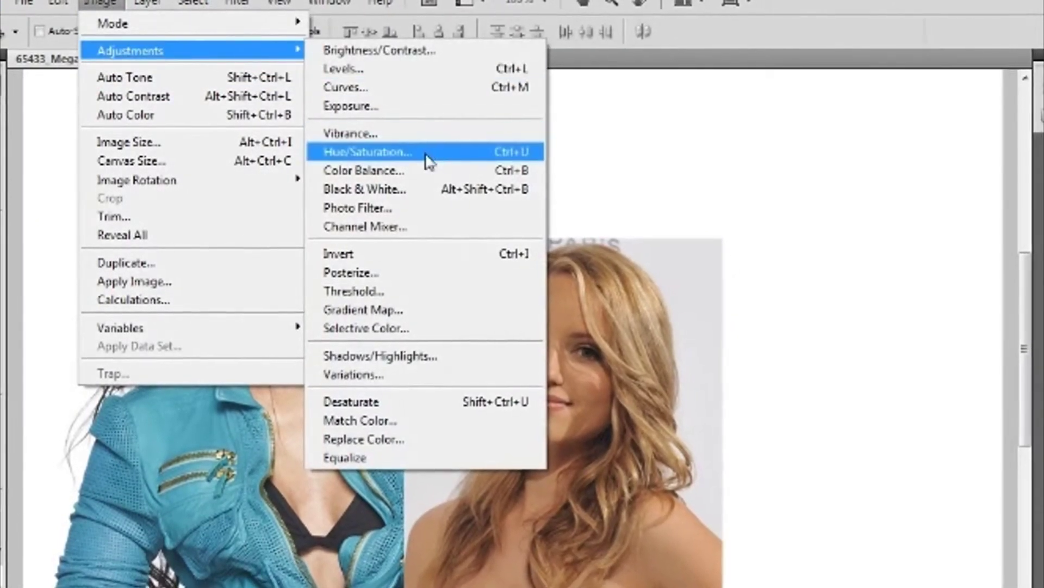
# Adjust the blonde portrait's Yellows with Hue/Saturation, setting saturation to -40 and lightness to +12
pyautogui.click(426, 159)
pyautogui.click(784, 250)
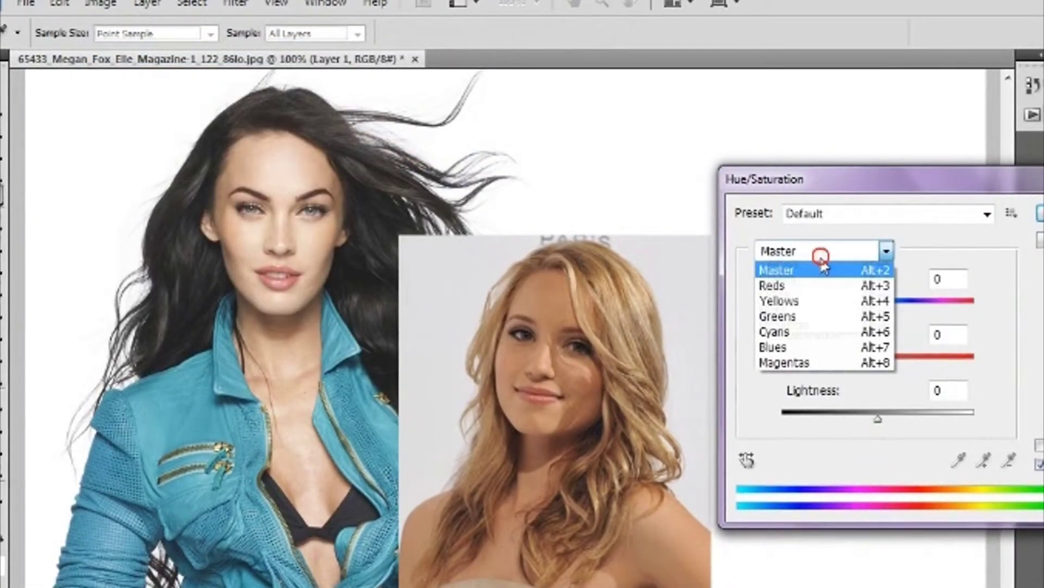
pyautogui.click(814, 299)
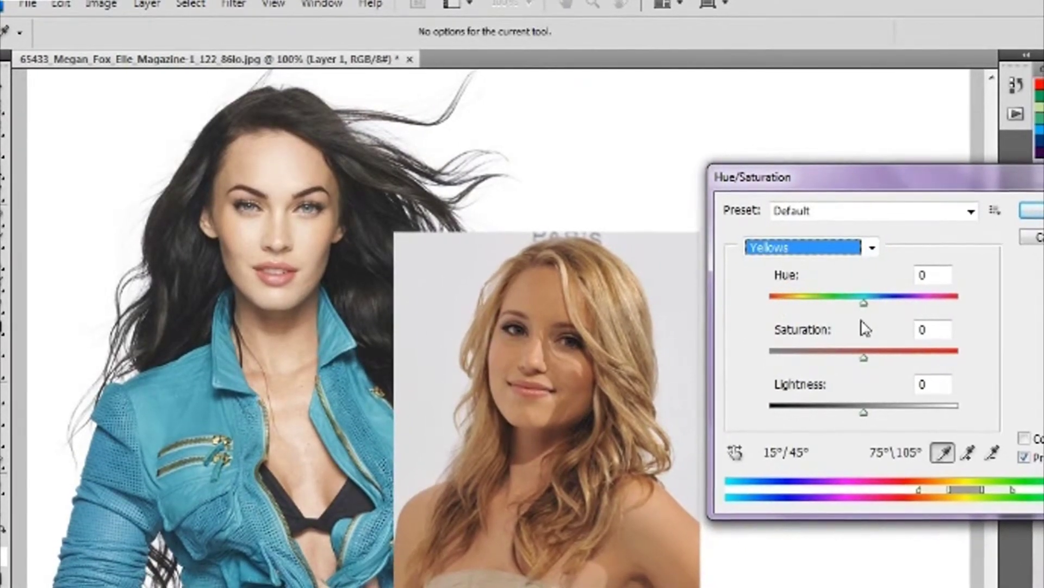
pyautogui.moveTo(862, 359); pyautogui.dragTo(822, 357)
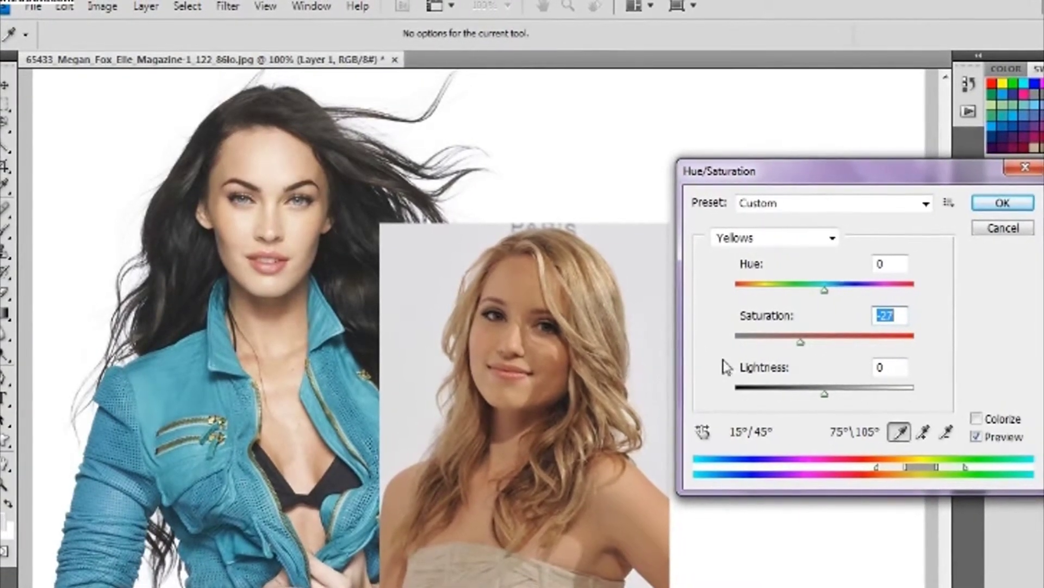
pyautogui.moveTo(796, 342); pyautogui.dragTo(776, 342)
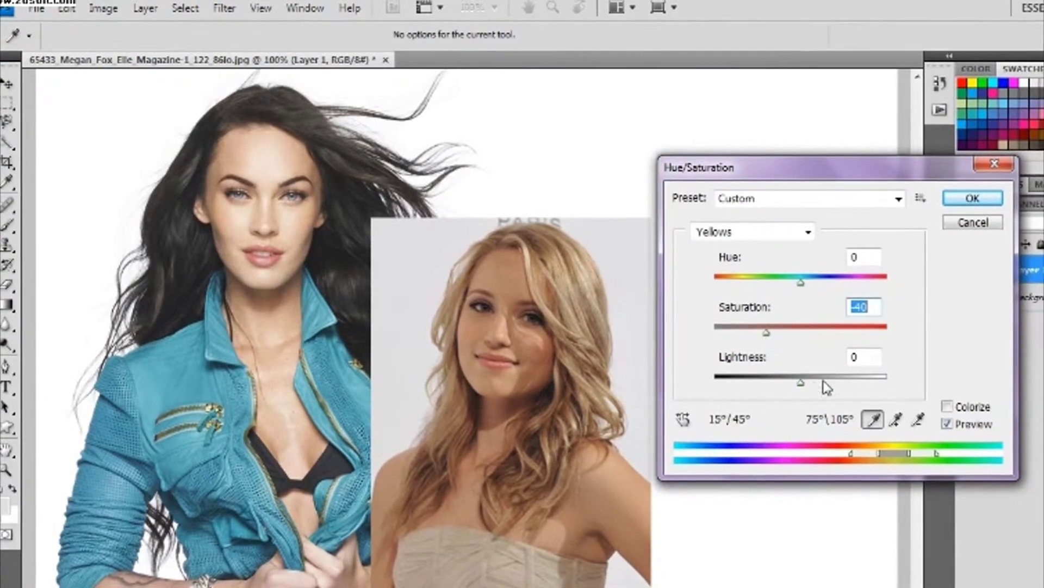
pyautogui.moveTo(800, 384); pyautogui.dragTo(809, 384)
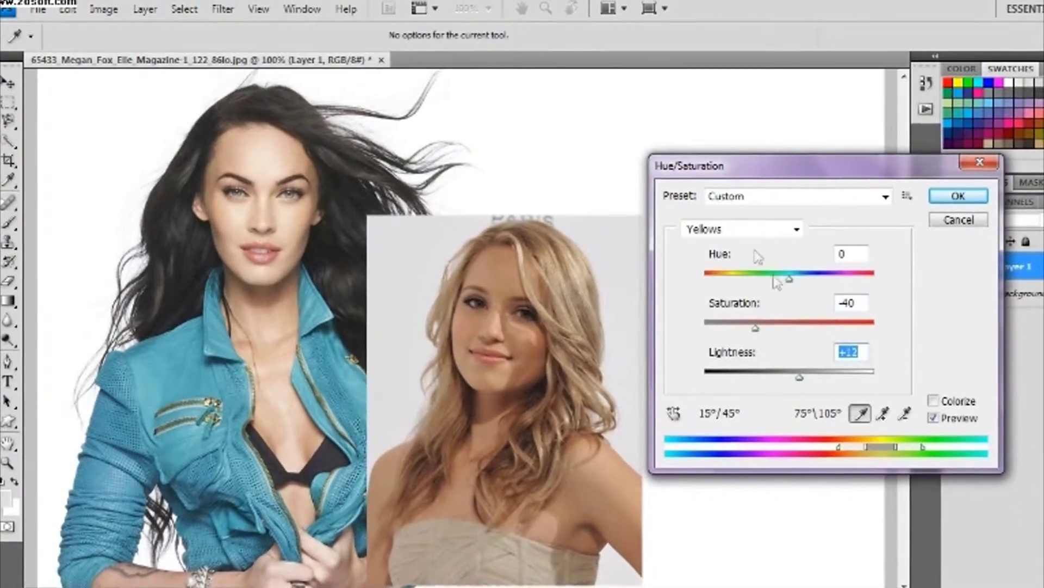
# Set the Reds saturation to -3 for the blonde portrait and apply the Hue/Saturation adjustment
pyautogui.click(751, 233)
pyautogui.click(726, 258)
pyautogui.moveTo(791, 328); pyautogui.dragTo(744, 315)
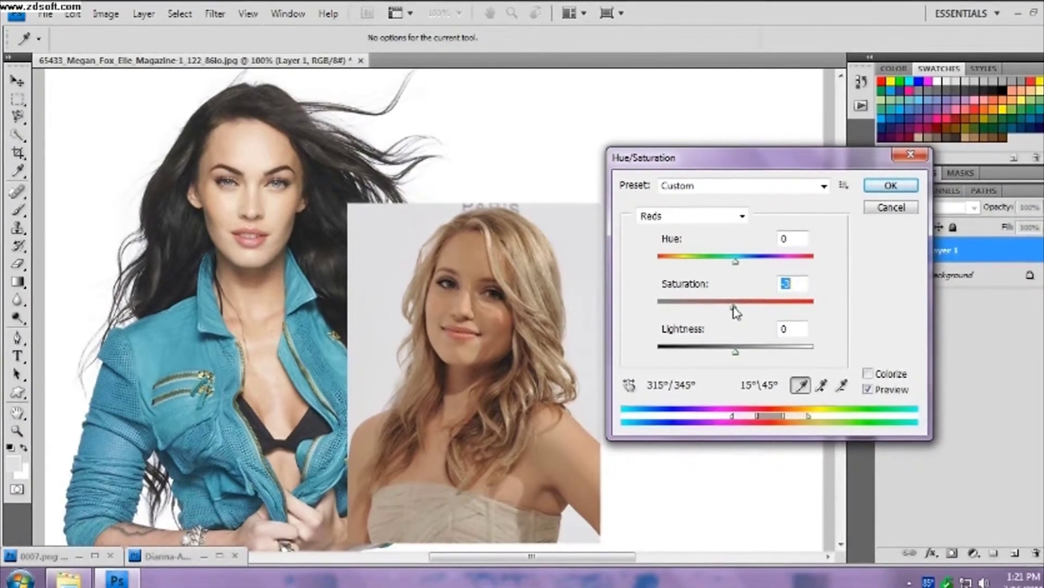
pyautogui.click(887, 184)
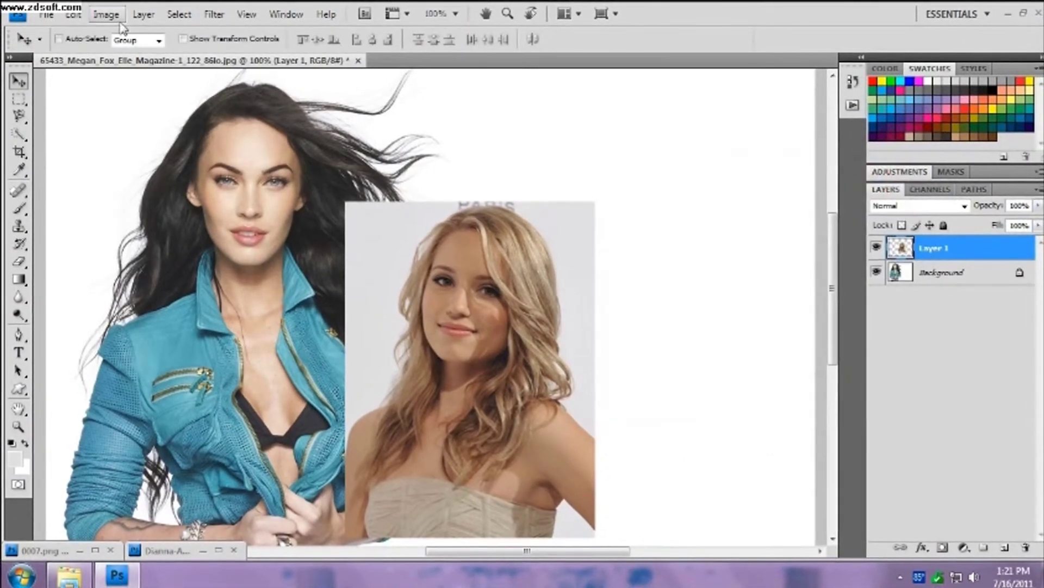
# Apply Brightness/Contrast to the blonde portrait layer with brightness 35 and contrast -11
pyautogui.click(107, 15)
pyautogui.moveTo(126, 55)
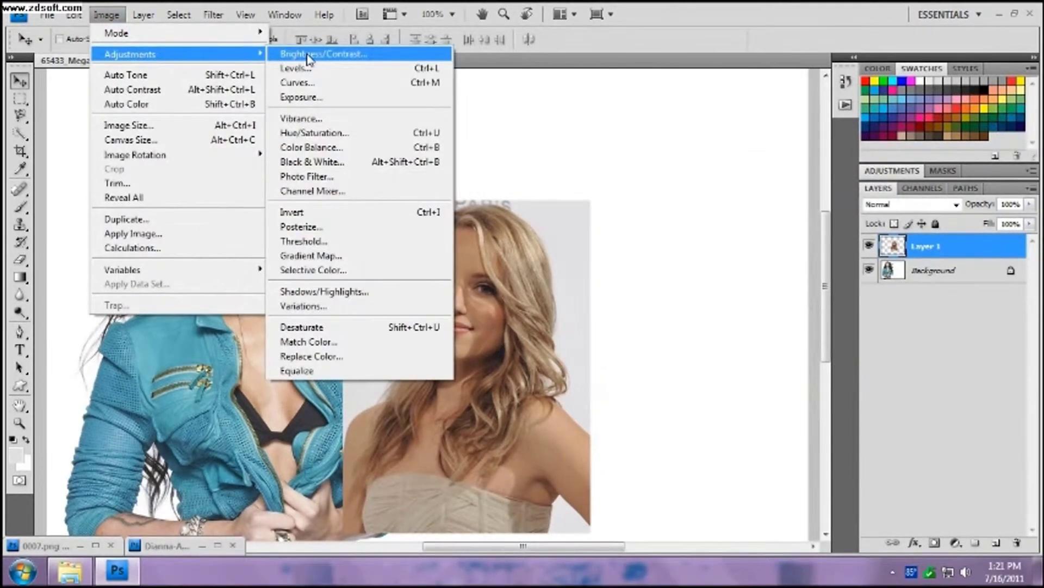
pyautogui.click(309, 54)
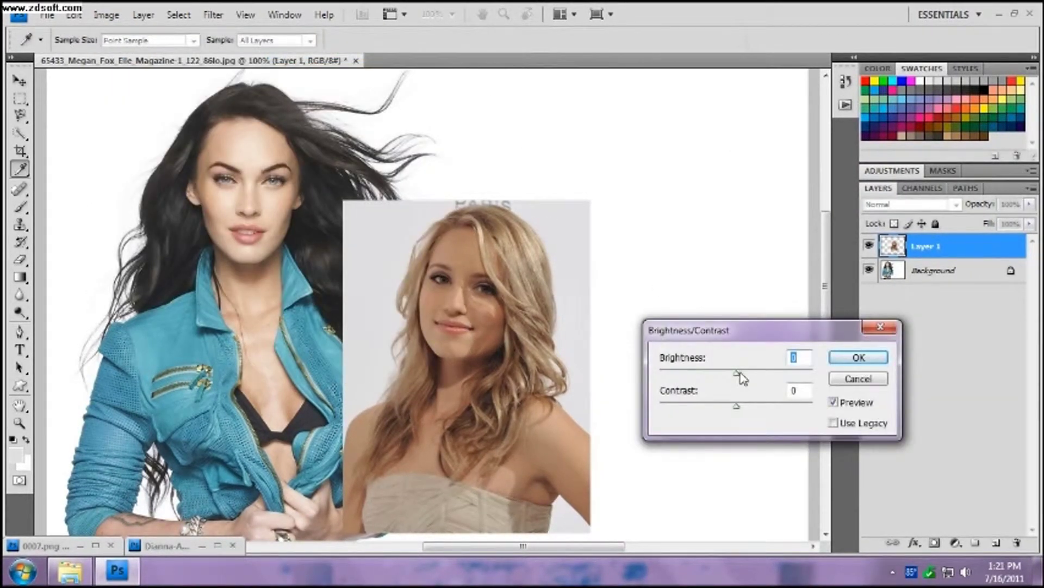
pyautogui.moveTo(738, 373); pyautogui.dragTo(745, 377)
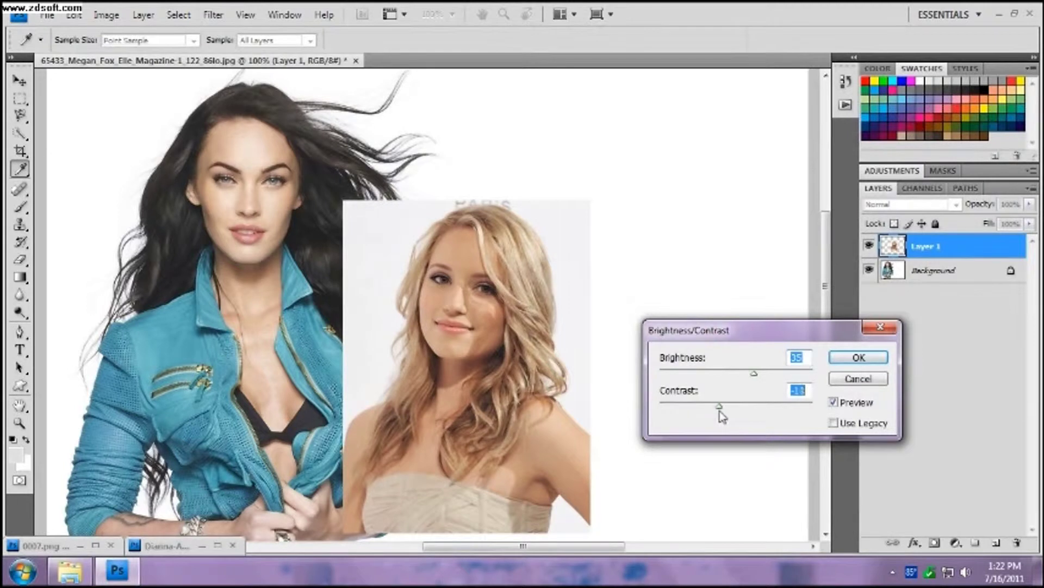
pyautogui.click(859, 356)
pyautogui.press('v')
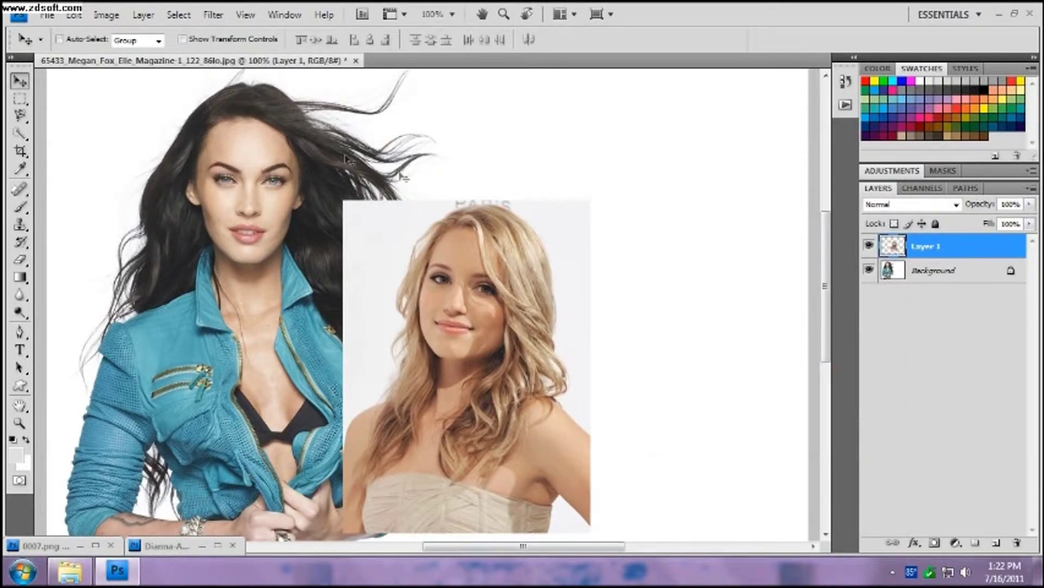
# Apply a second Hue/Saturation adjustment to the blonde portrait, setting the Yellows saturation to -11
pyautogui.click(106, 14)
pyautogui.moveTo(136, 54)
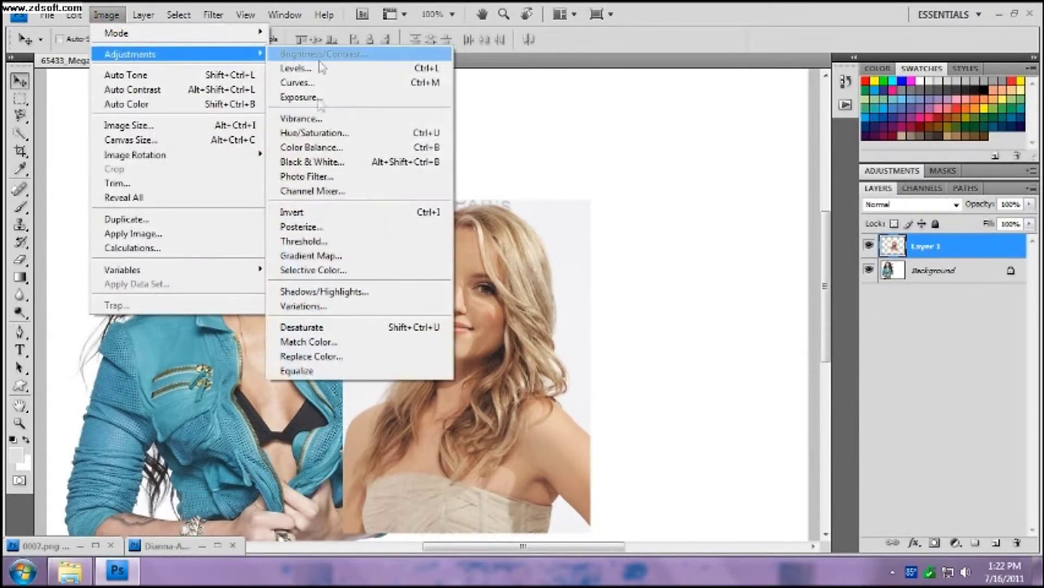
pyautogui.click(315, 134)
pyautogui.click(697, 213)
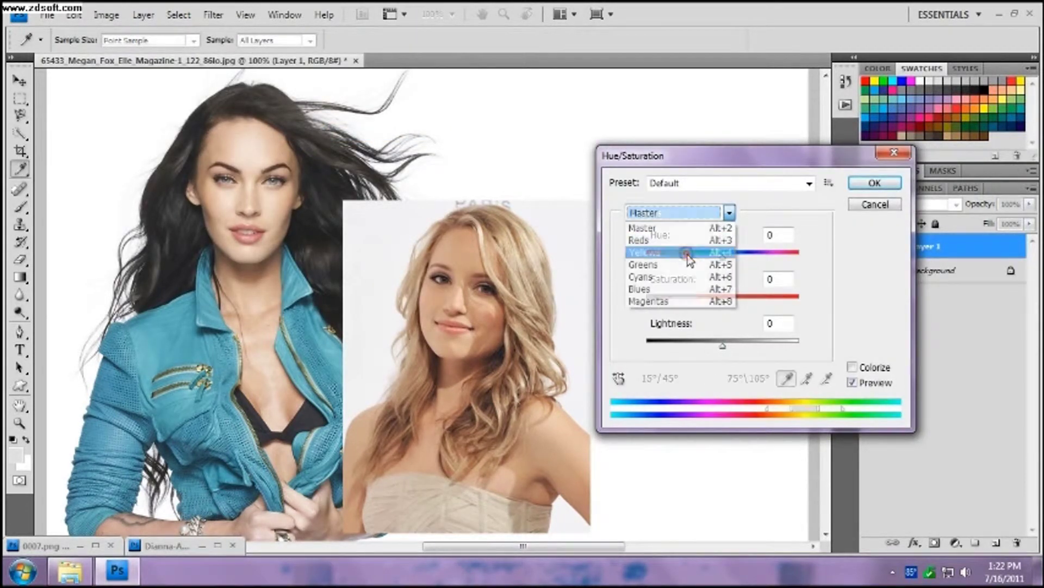
pyautogui.click(688, 253)
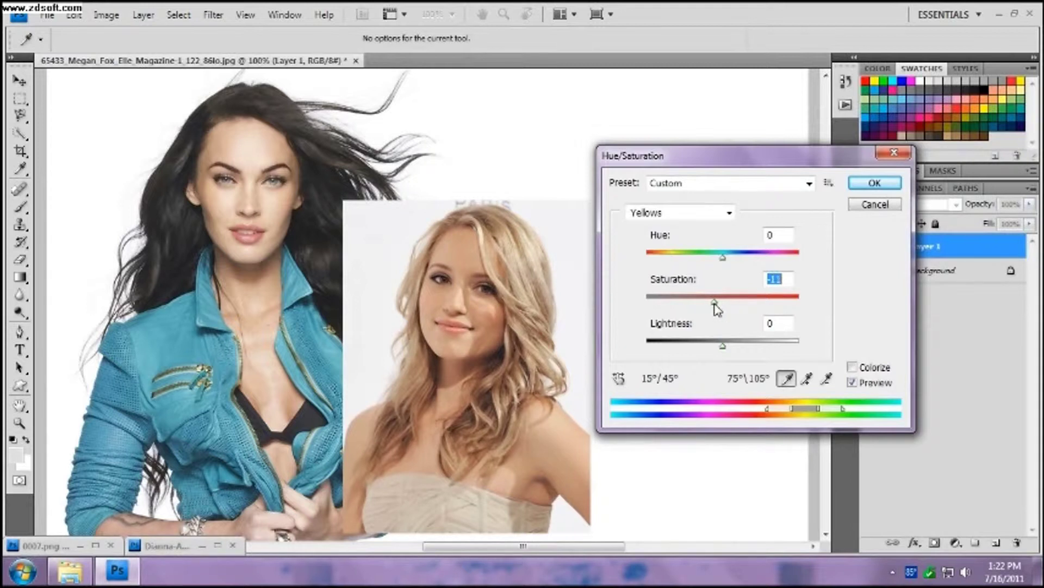
pyautogui.click(870, 184)
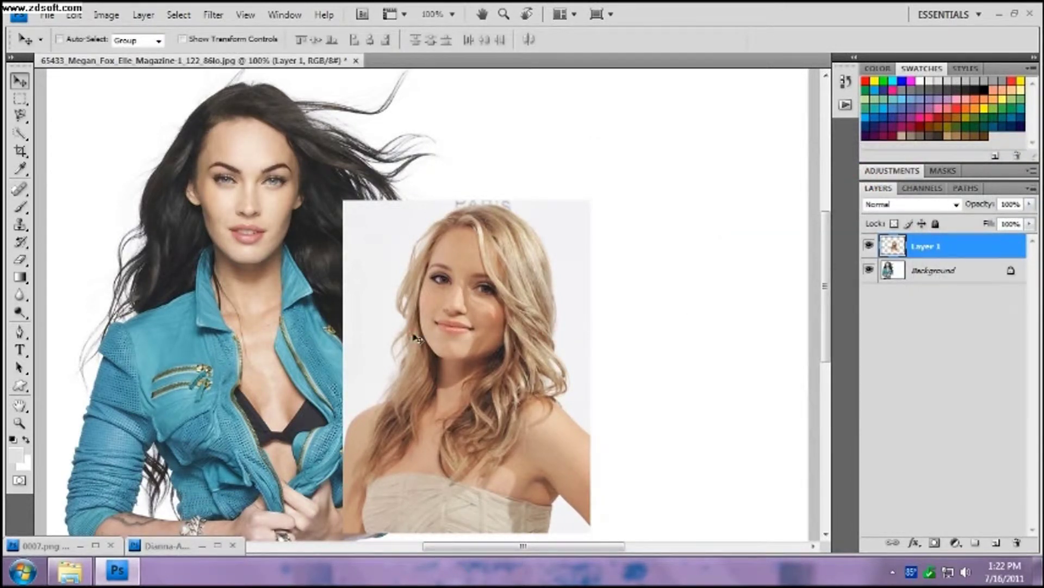
# Move the blonde portrait so that it overlaps the dark-haired woman's hair and jacket sleeve, with its edge beside her face
pyautogui.moveTo(435, 331); pyautogui.dragTo(585, 307)
pyautogui.moveTo(451, 306); pyautogui.dragTo(400, 309)
pyautogui.moveTo(388, 308); pyautogui.dragTo(380, 307)
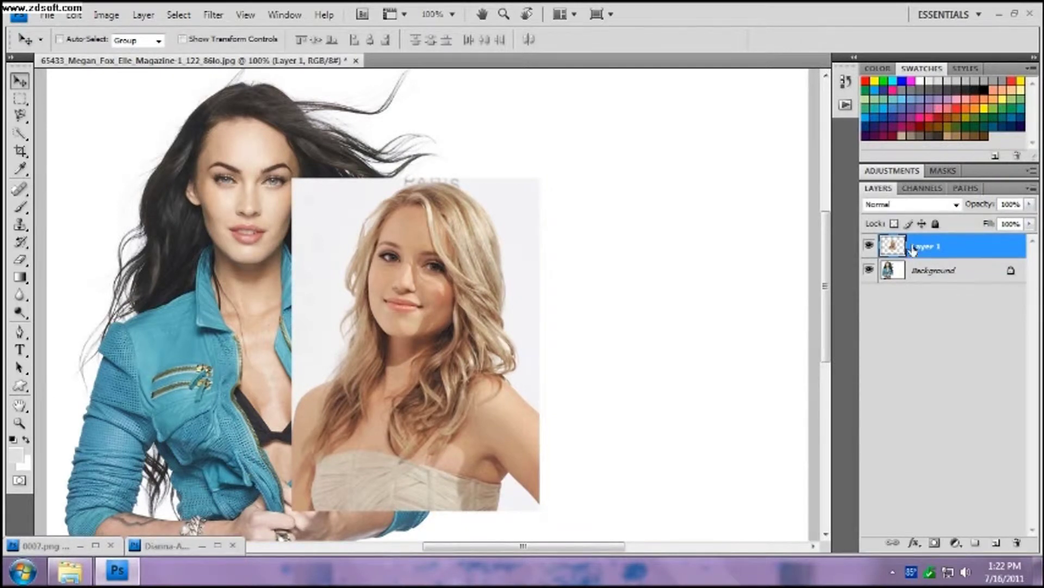
# Change the blending mode of the blonde portrait's layer, Layer 1, to Darken
pyautogui.click(894, 279)
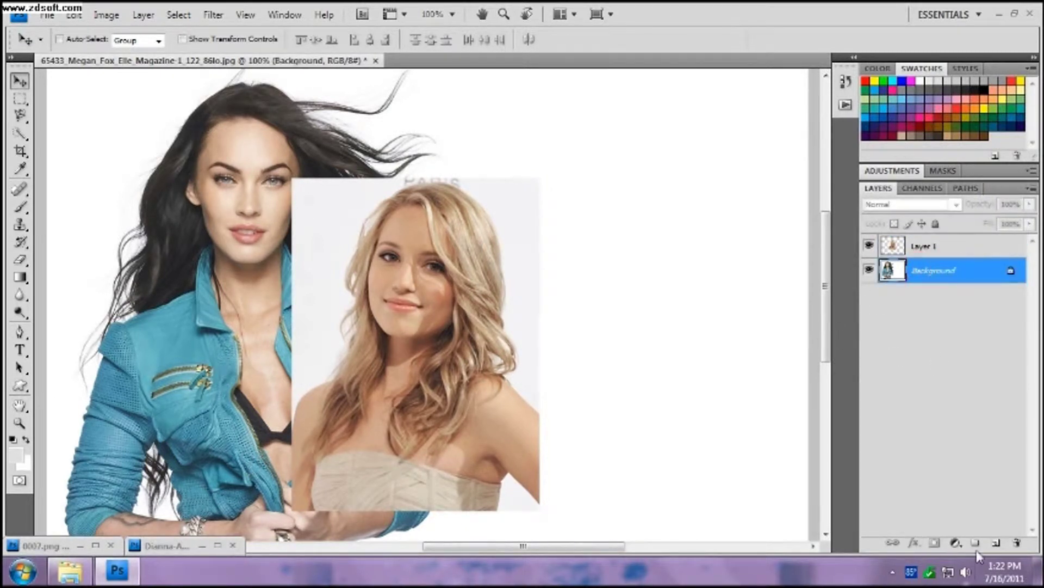
pyautogui.click(925, 246)
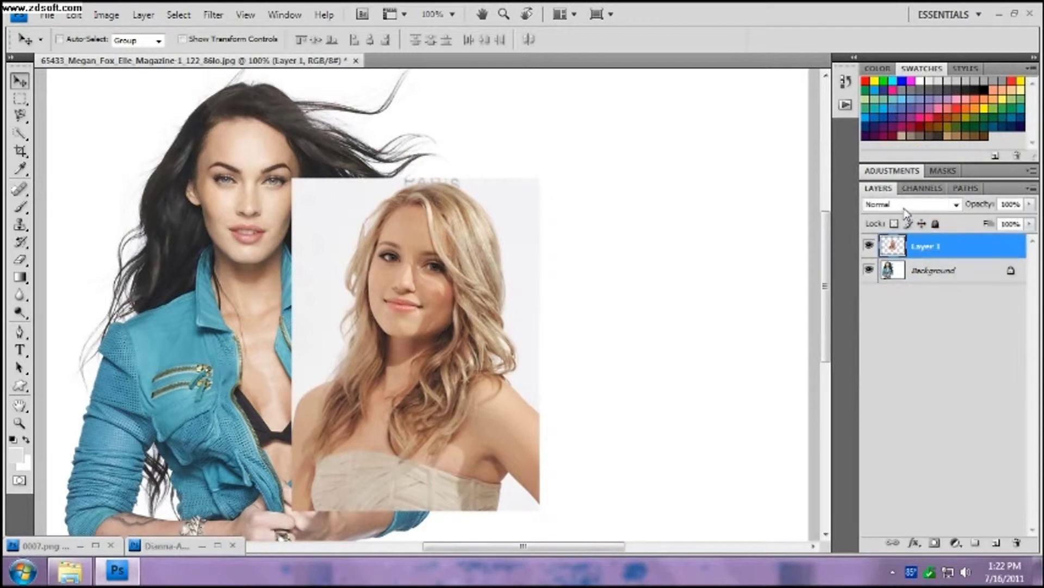
pyautogui.click(914, 205)
pyautogui.click(900, 223)
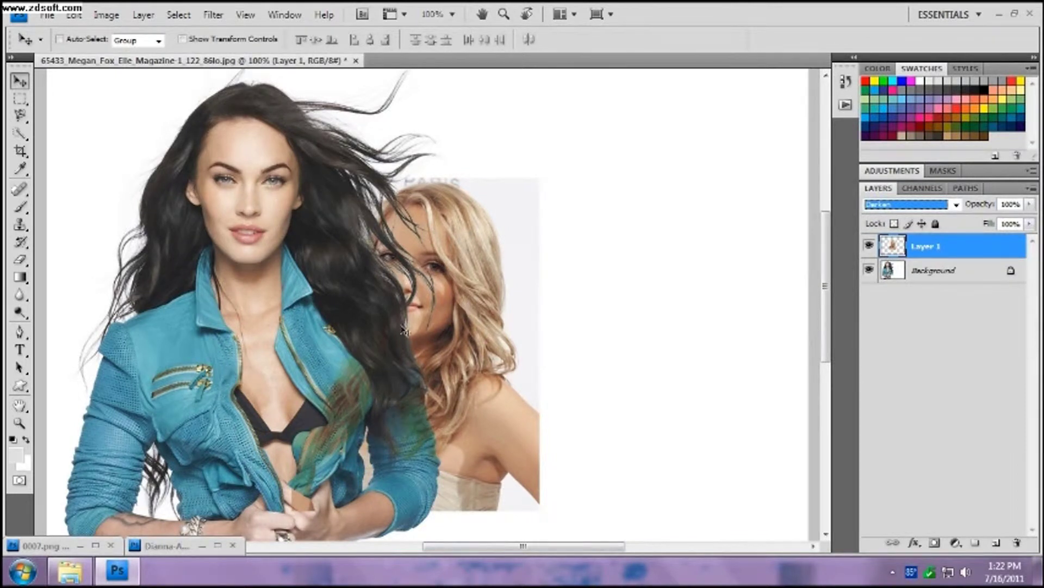
pyautogui.click(905, 206)
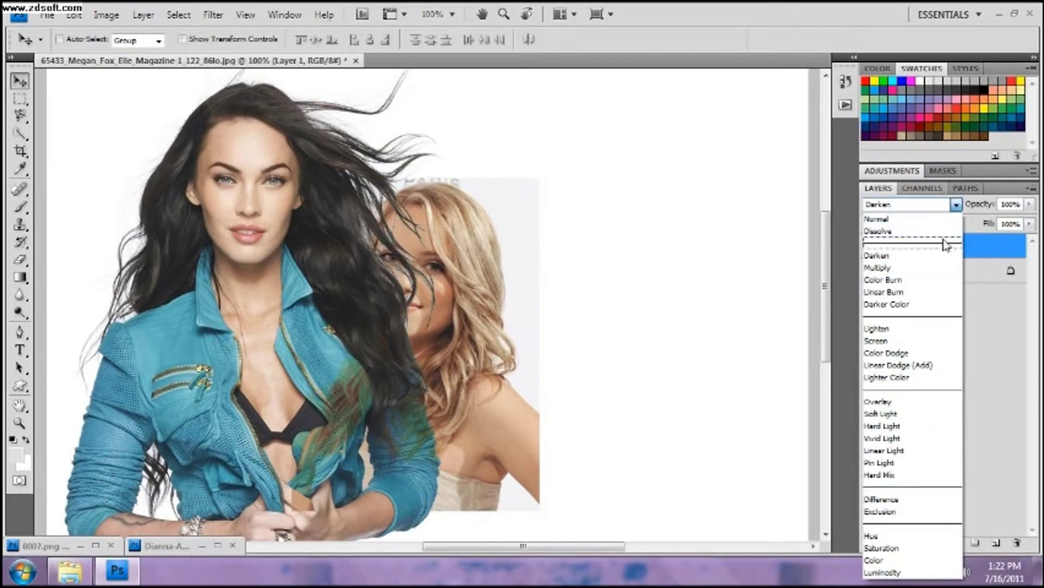
pyautogui.click(995, 240)
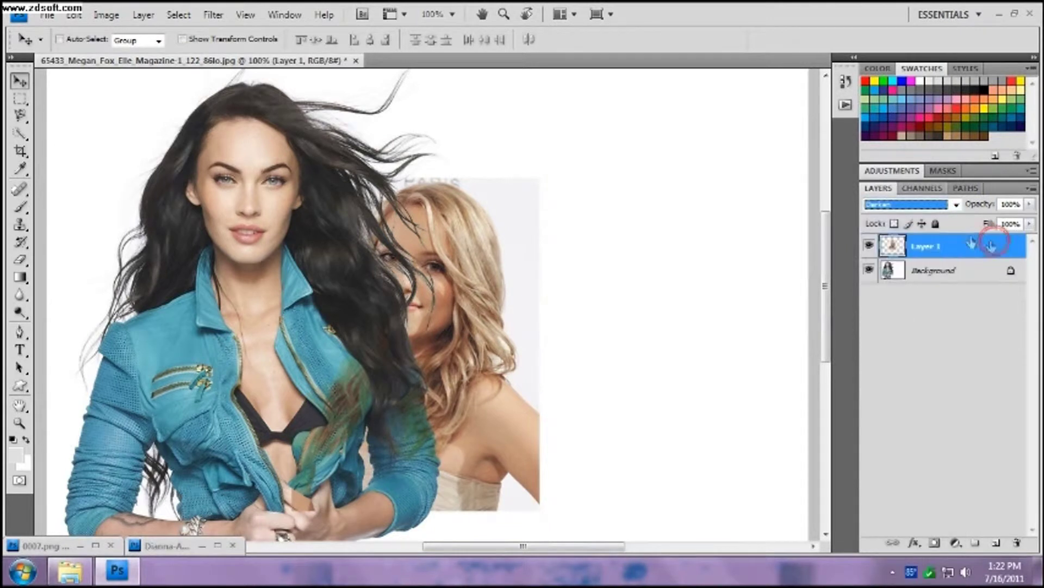
# Add a new layer directly above the Background and brush light paint over the area behind the blonde woman
pyautogui.click(917, 267)
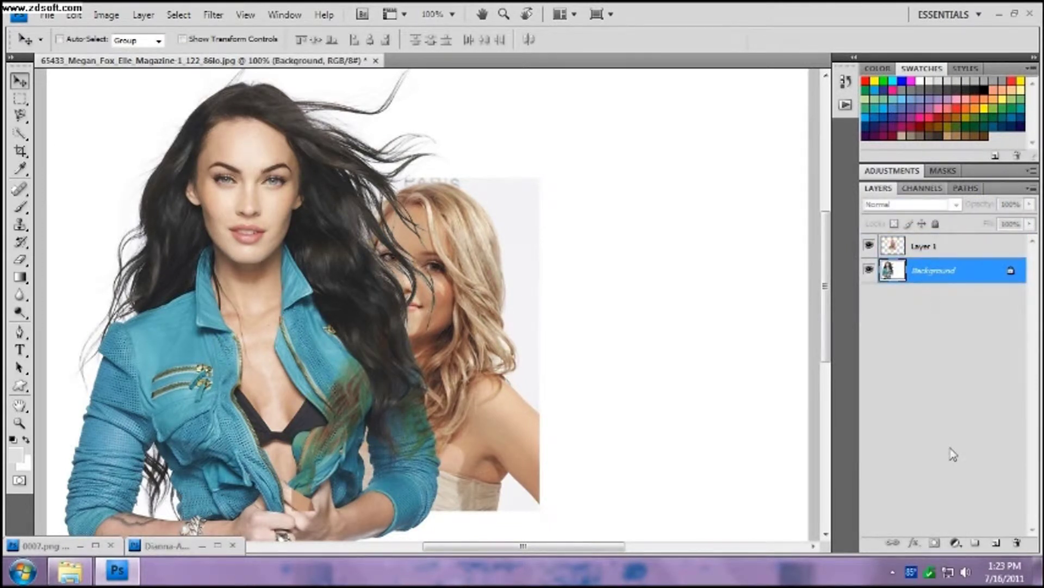
pyautogui.click(996, 542)
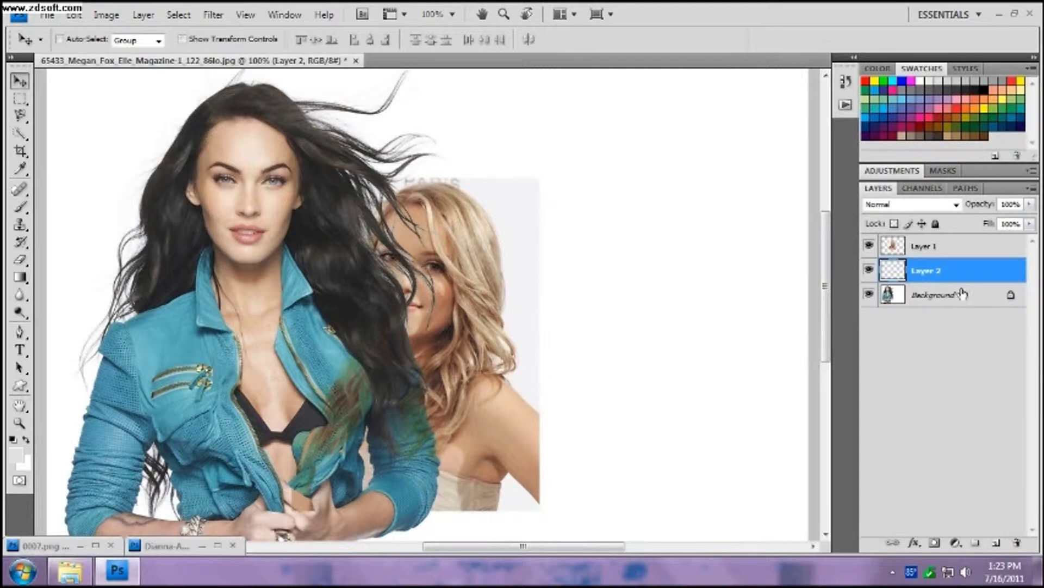
pyautogui.click(20, 207)
pyautogui.moveTo(501, 353)
pyautogui.mouseDown()
pyautogui.moveTo(446, 287)
pyautogui.moveTo(438, 347)
pyautogui.moveTo(430, 264)
pyautogui.moveTo(421, 337)
pyautogui.moveTo(428, 305)
pyautogui.moveTo(383, 418)
pyautogui.moveTo(407, 384)
pyautogui.moveTo(365, 464)
pyautogui.moveTo(389, 414)
pyautogui.moveTo(342, 479)
pyautogui.moveTo(369, 431)
pyautogui.moveTo(467, 417)
pyautogui.mouseUp()
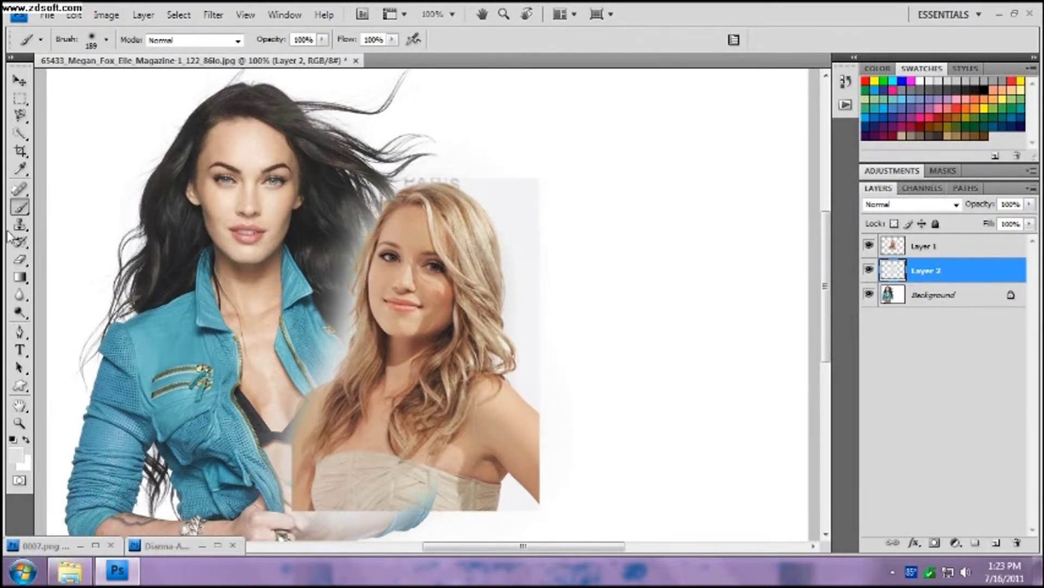
# Erase the light paint covering the dark-haired woman's hair and jacket, using a soft 65 px eraser
pyautogui.click(20, 260)
pyautogui.click(106, 39)
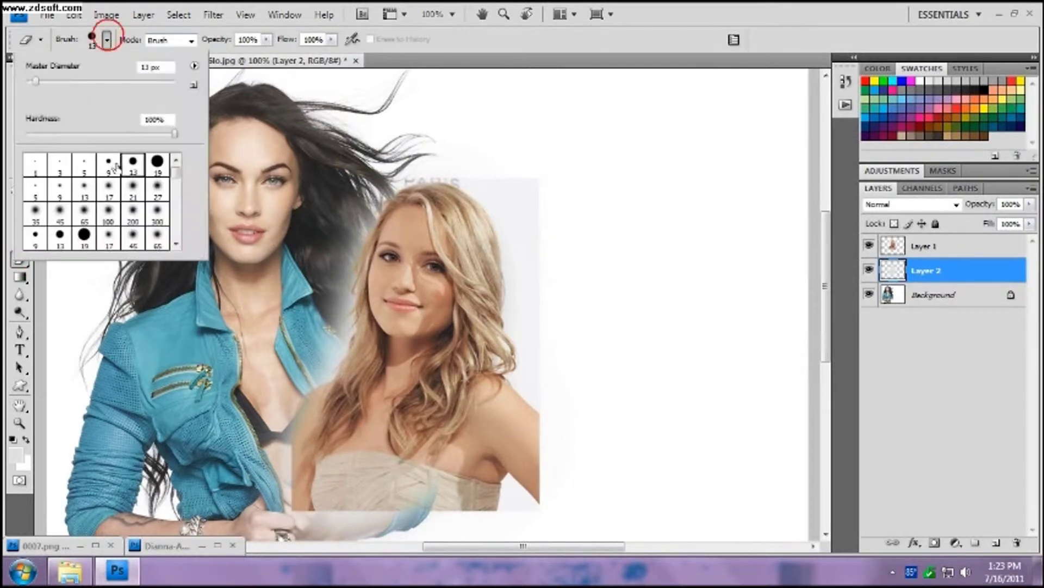
pyautogui.click(61, 215)
pyautogui.click(84, 215)
pyautogui.click(399, 172)
pyautogui.moveTo(399, 171)
pyautogui.mouseDown()
pyautogui.moveTo(359, 209)
pyautogui.moveTo(330, 344)
pyautogui.moveTo(323, 354)
pyautogui.moveTo(343, 272)
pyautogui.moveTo(342, 315)
pyautogui.moveTo(286, 389)
pyautogui.moveTo(285, 515)
pyautogui.moveTo(286, 469)
pyautogui.mouseUp()
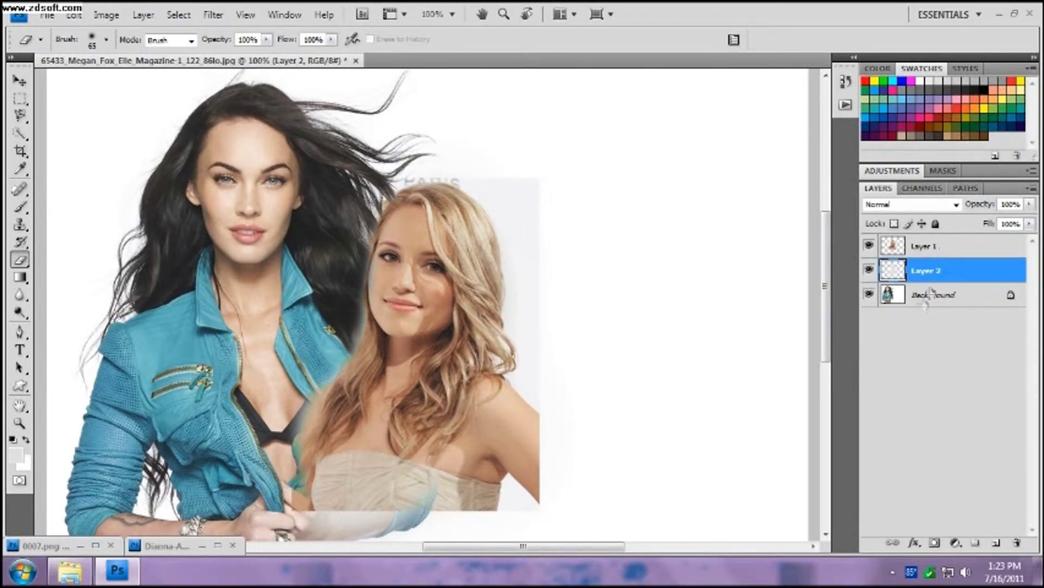
# Delete the painted Layer 2 and set Layer 1's blending mode to Normal
pyautogui.click(1018, 546)
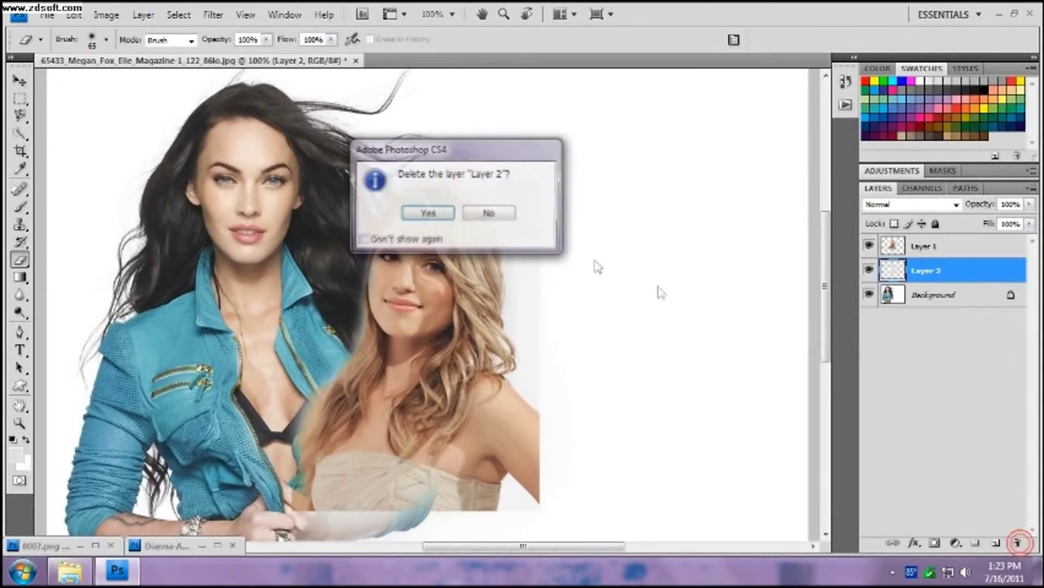
pyautogui.click(427, 222)
pyautogui.click(935, 247)
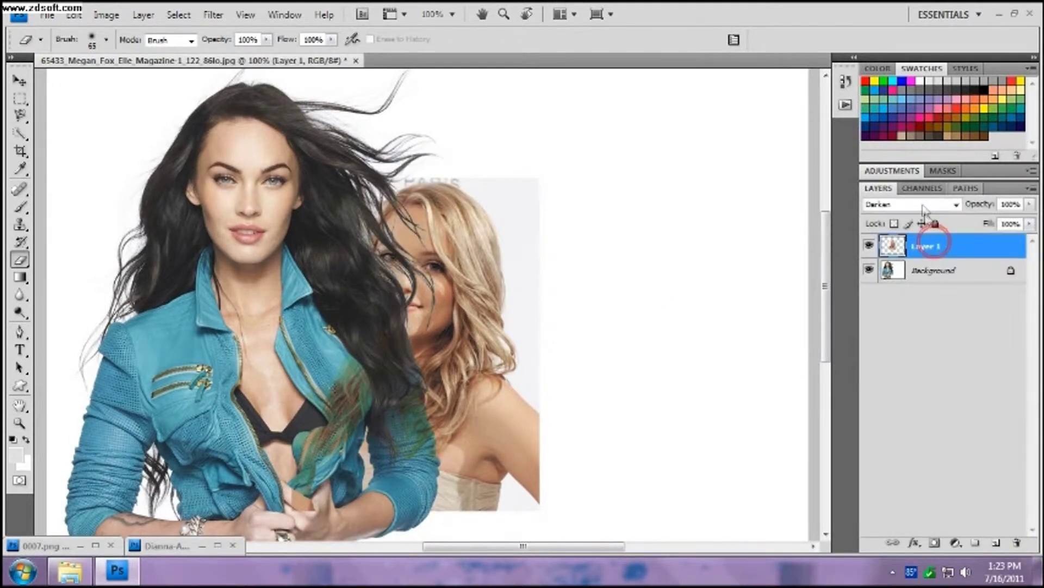
pyautogui.click(919, 204)
pyautogui.click(911, 222)
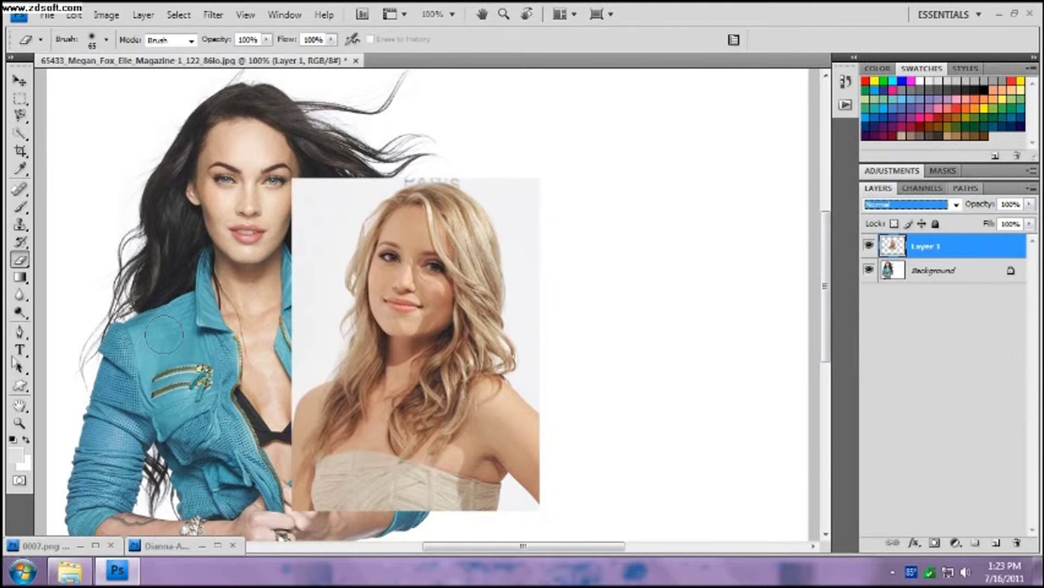
# Select the blonde woman on Layer 1 by tracing her hair and shoulders with the Magnetic Lasso and closing the outline below the portrait
pyautogui.click(19, 424)
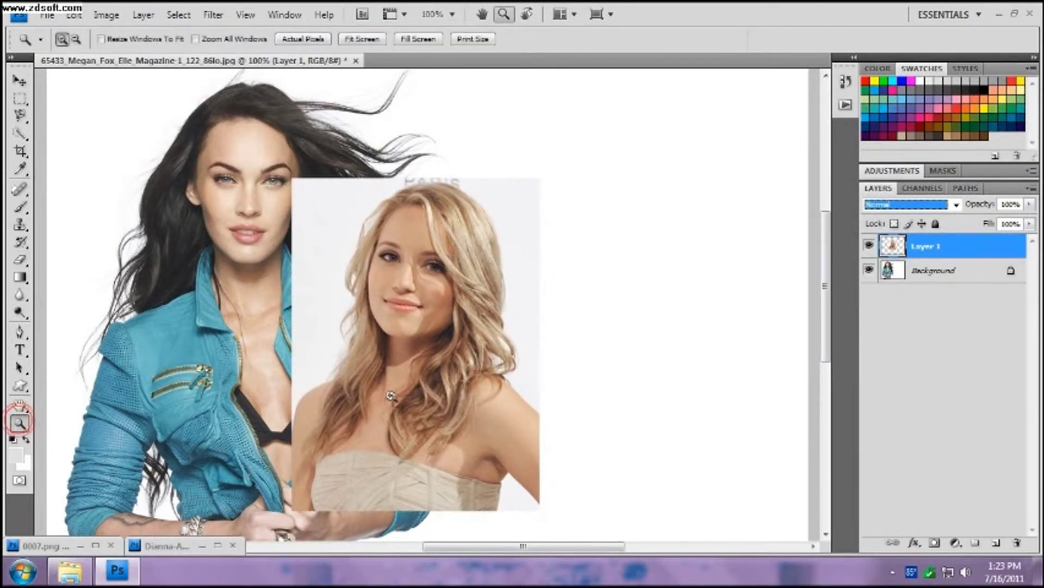
pyautogui.click(20, 115)
pyautogui.click(19, 262)
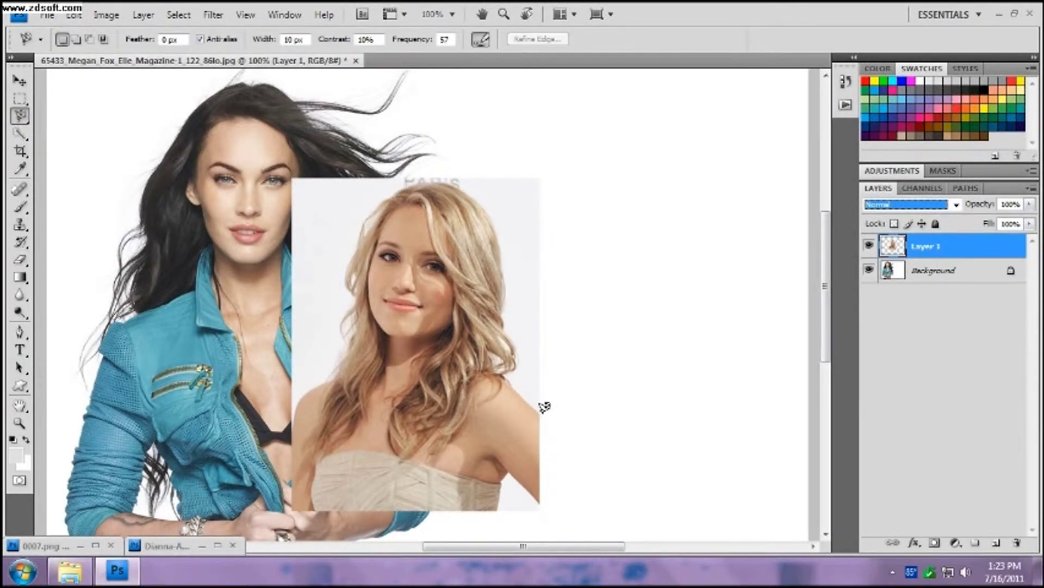
pyautogui.click(20, 119)
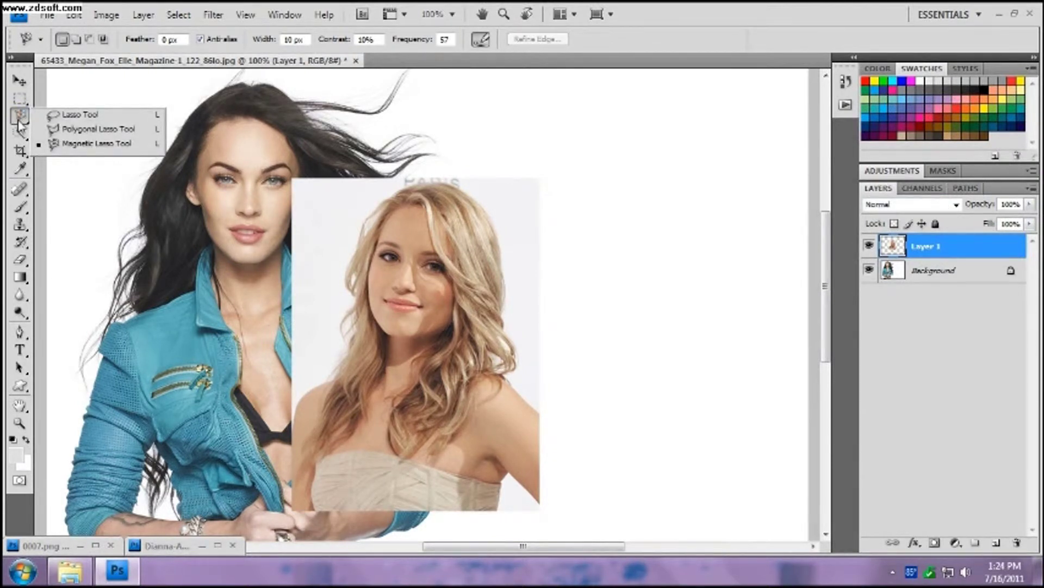
pyautogui.click(91, 145)
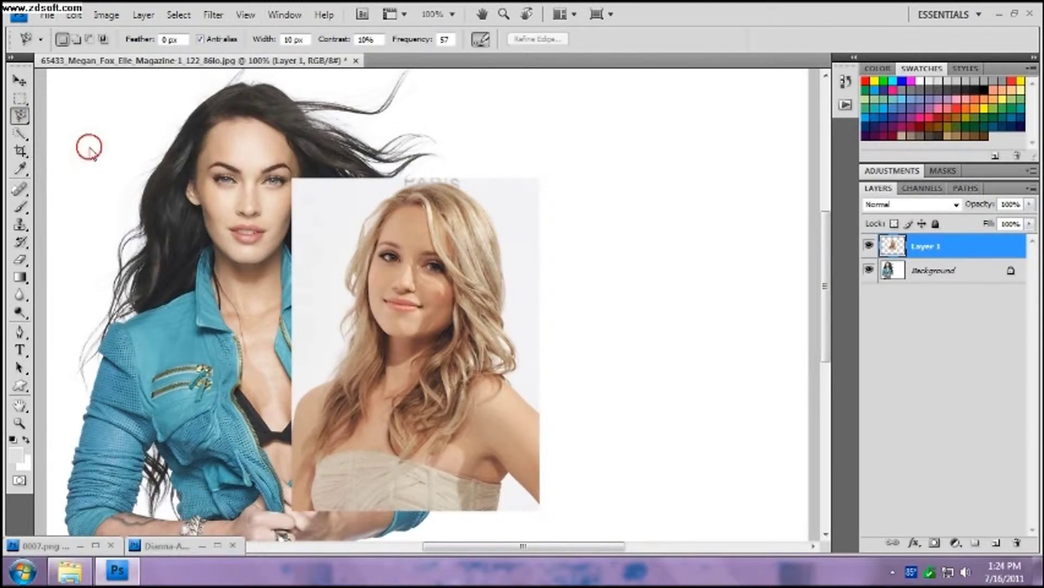
pyautogui.click(540, 412)
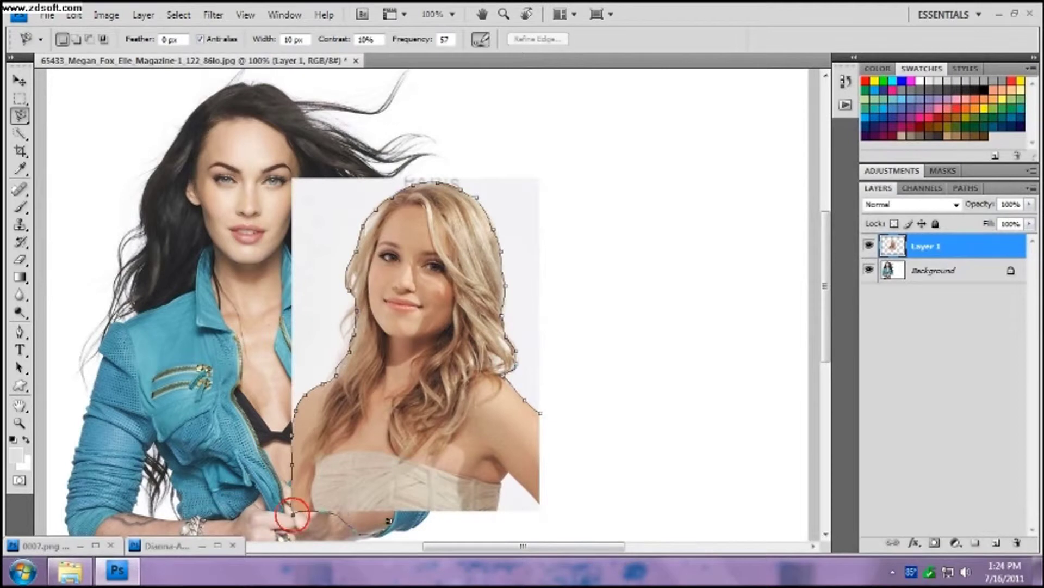
pyautogui.click(545, 407)
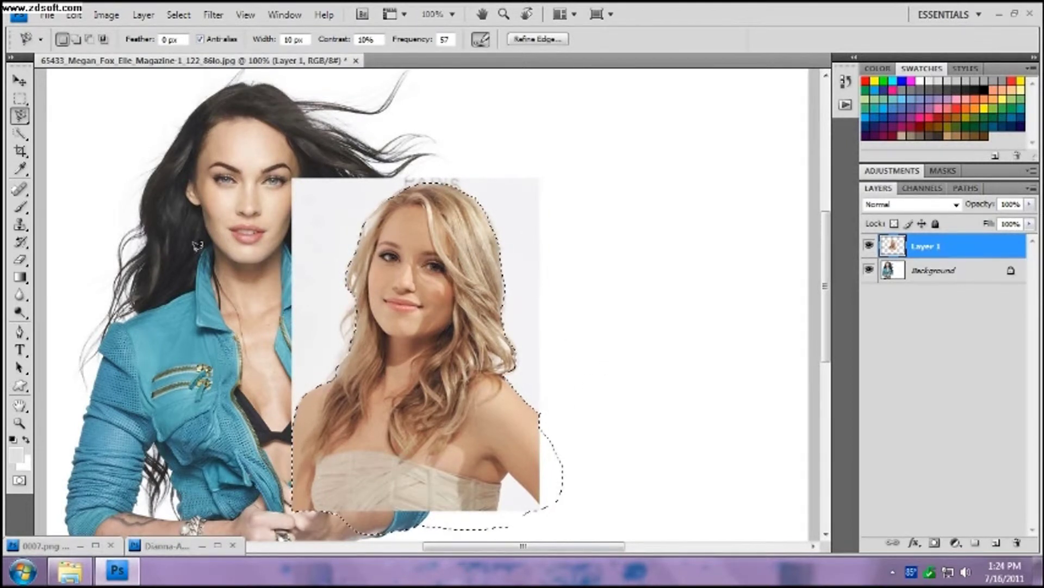
# Select the backdrop around the blonde woman's hair and shoulders with the Magnetic Lasso, delete it from Layer 1 and deselect
pyautogui.click(549, 417)
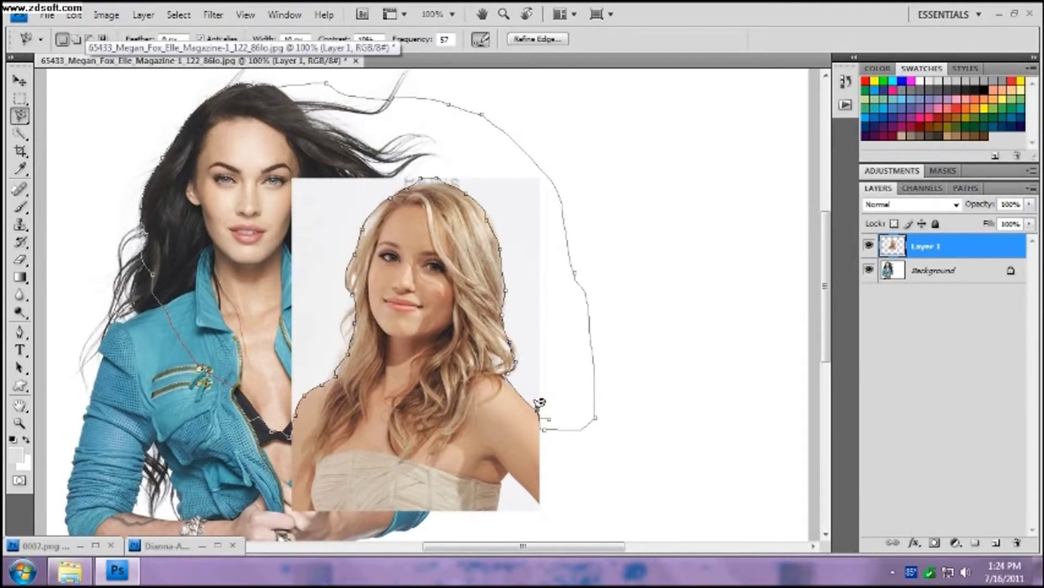
pyautogui.click(539, 406)
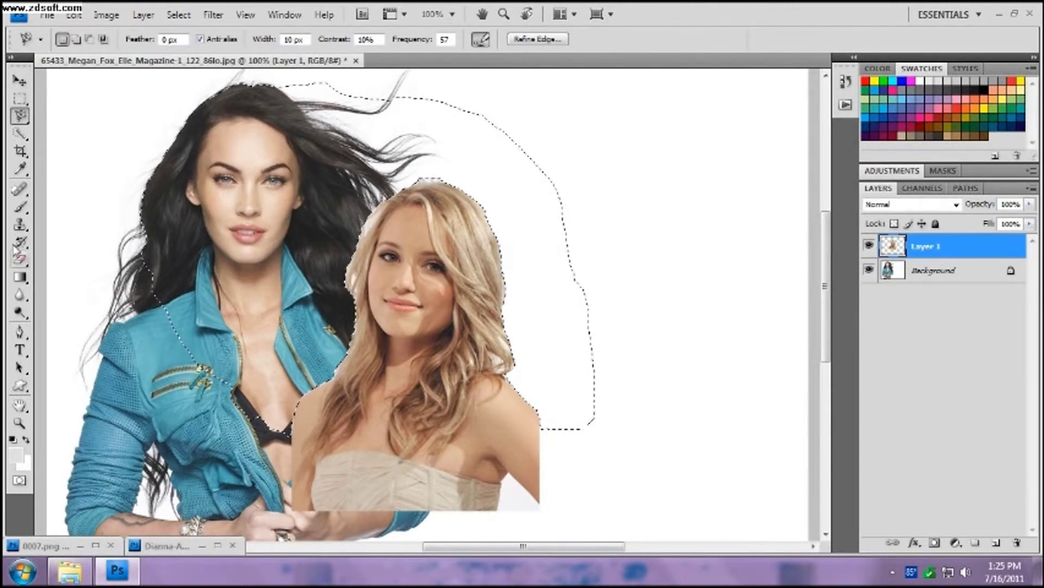
pyautogui.click(20, 99)
pyautogui.click(630, 179)
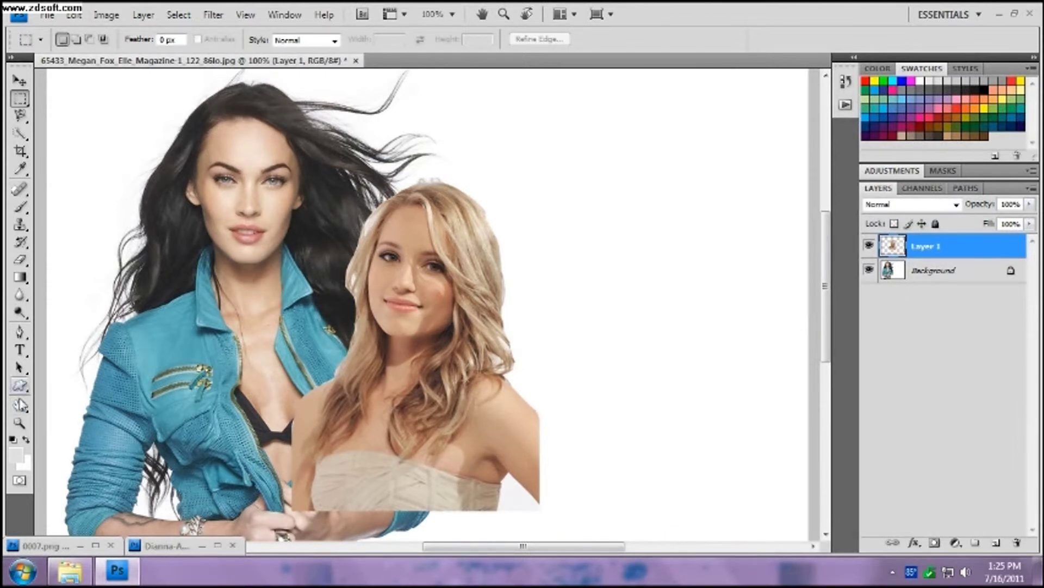
# Erase the leftover backdrop between the blonde woman's hair and outer shoulder on Layer 1, using a hard 13 px eraser
pyautogui.click(20, 422)
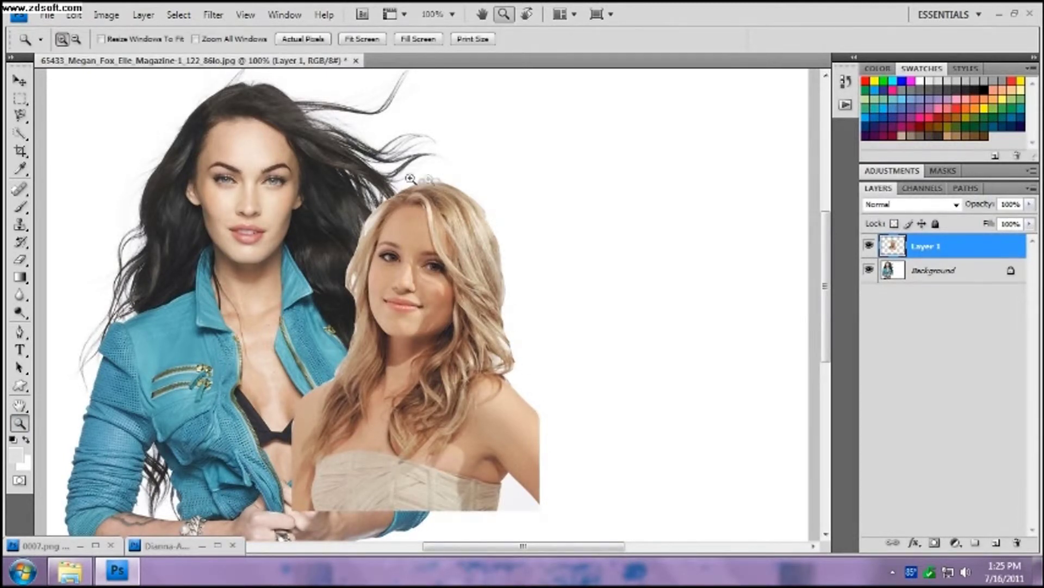
pyautogui.click(352, 390)
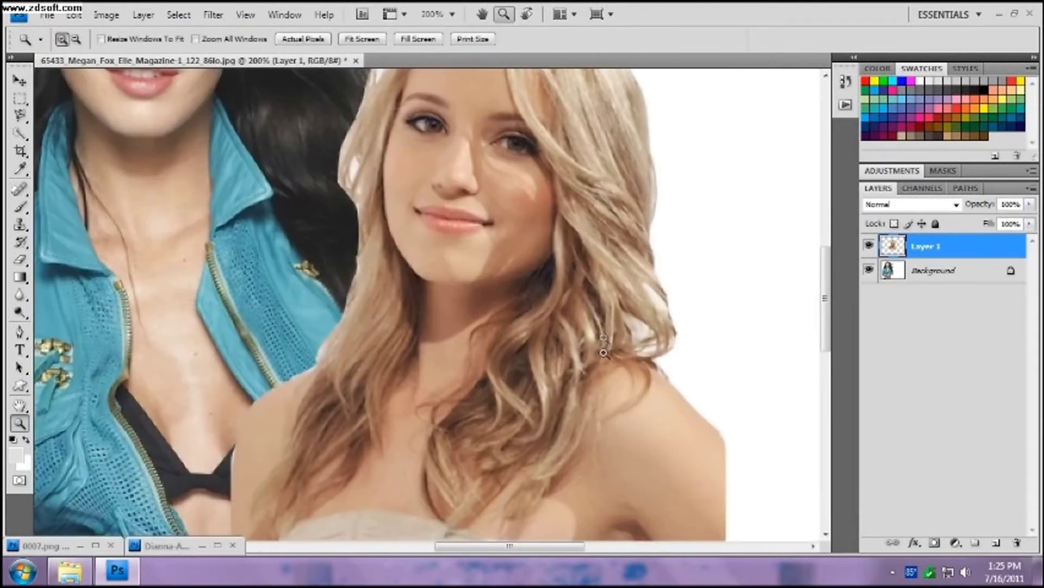
pyautogui.scroll(3, 602, 364)
pyautogui.scroll(-2, 685, 419)
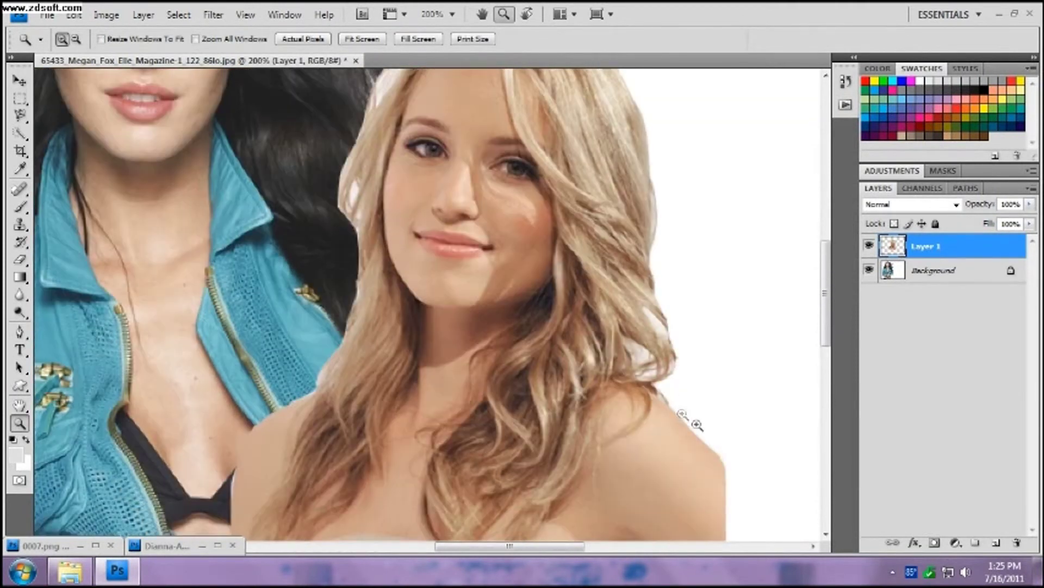
pyautogui.click(695, 424)
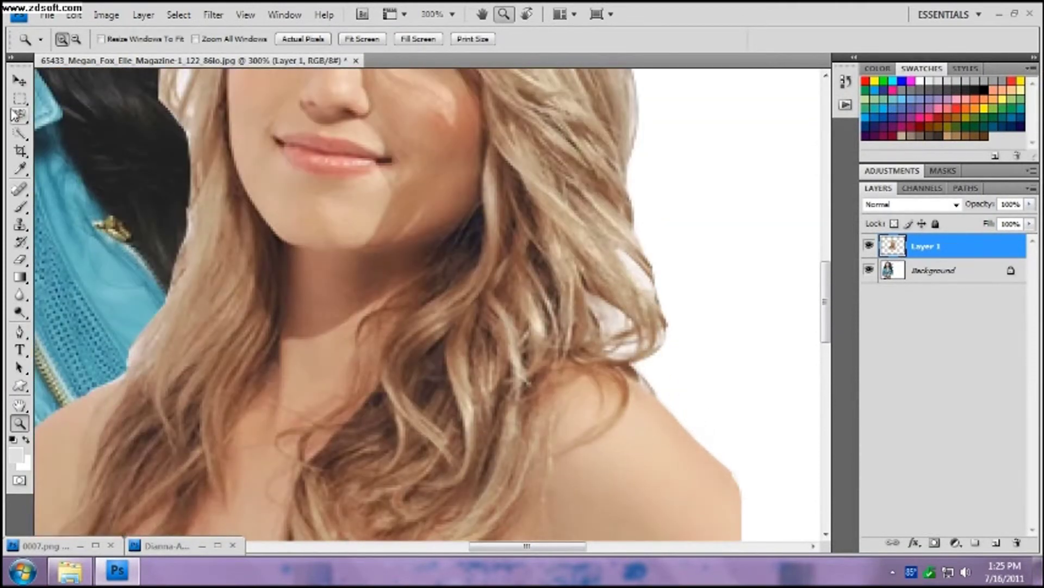
pyautogui.click(20, 260)
pyautogui.click(106, 39)
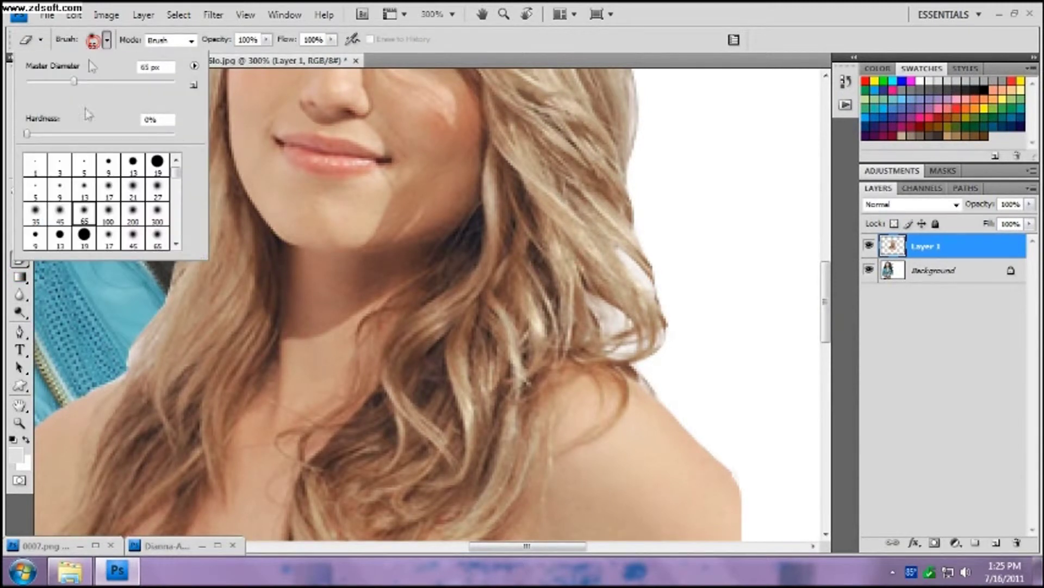
pyautogui.click(133, 161)
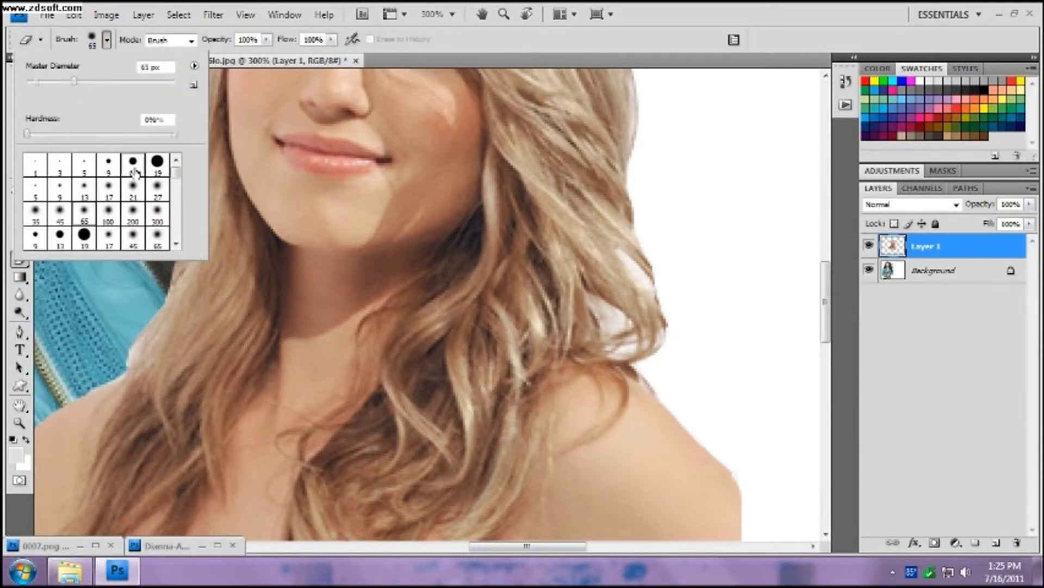
pyautogui.click(662, 380)
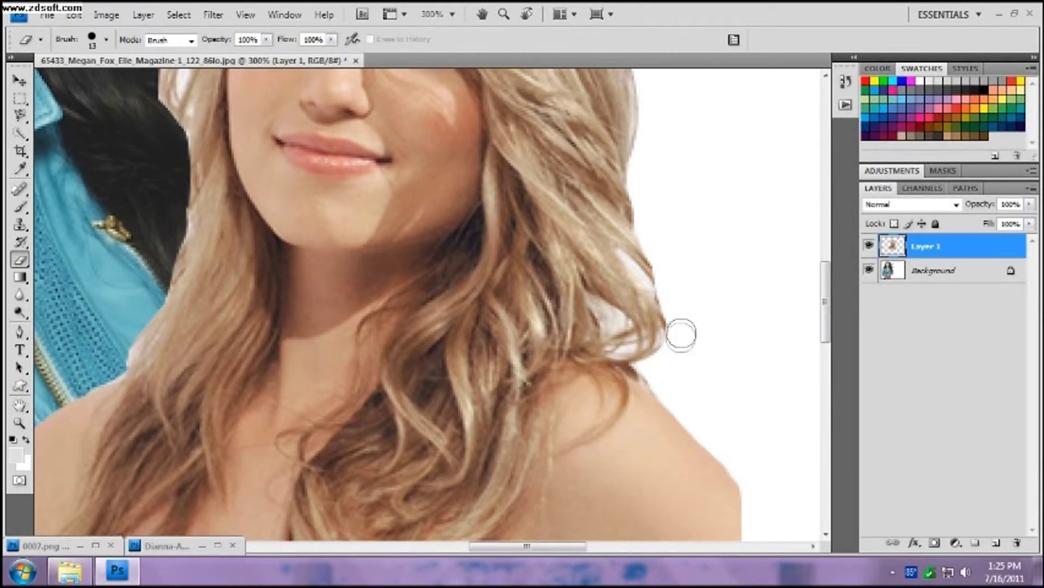
# Erase the lettering above the blonde woman's head and the pale fringe along her hair facing the dark-haired woman
pyautogui.scroll(3, 680, 317)
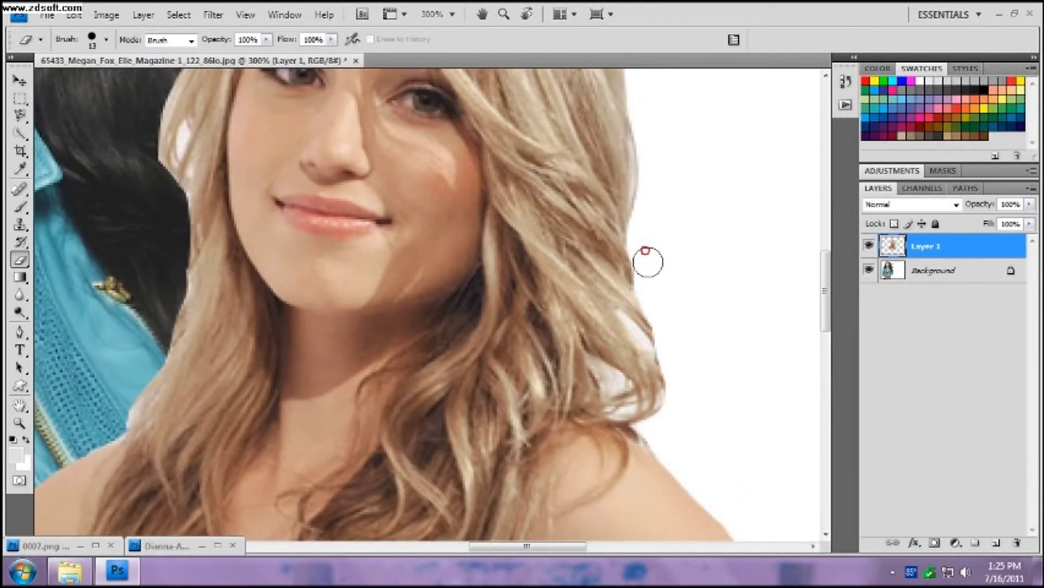
pyautogui.scroll(5, 680, 343)
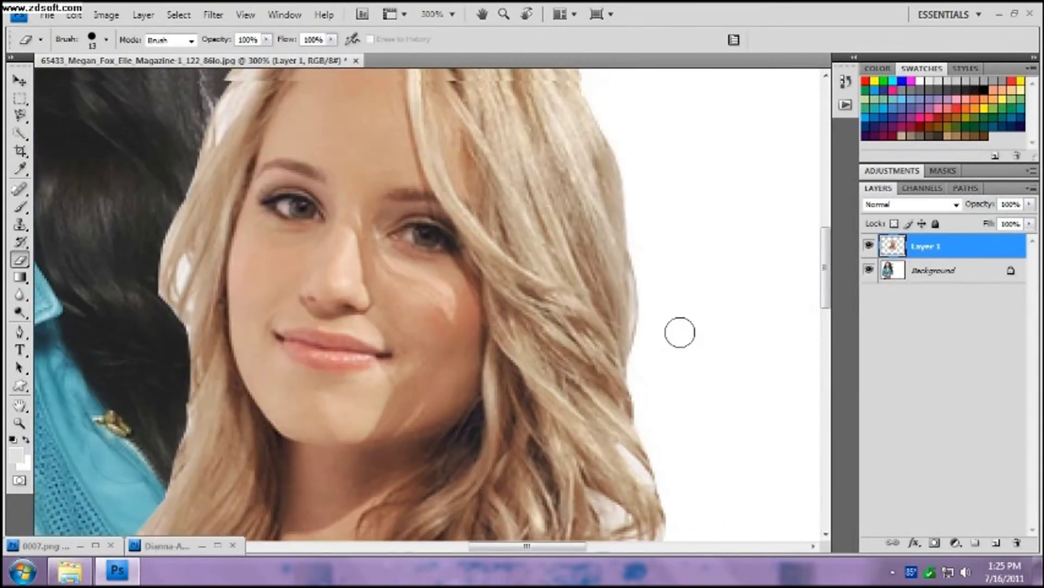
pyautogui.scroll(2, 663, 317)
pyautogui.click(599, 226)
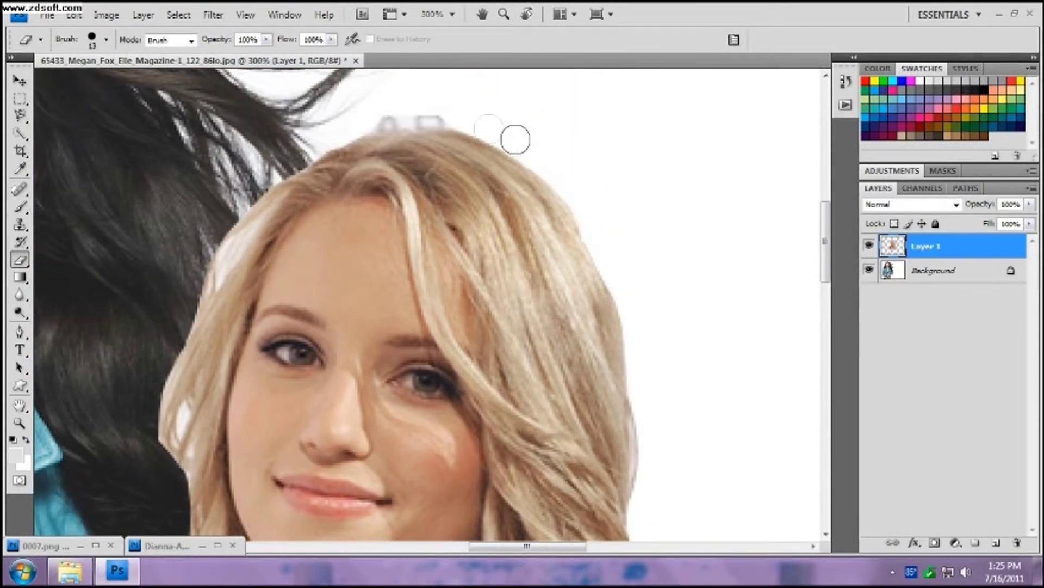
pyautogui.moveTo(457, 111); pyautogui.dragTo(354, 117)
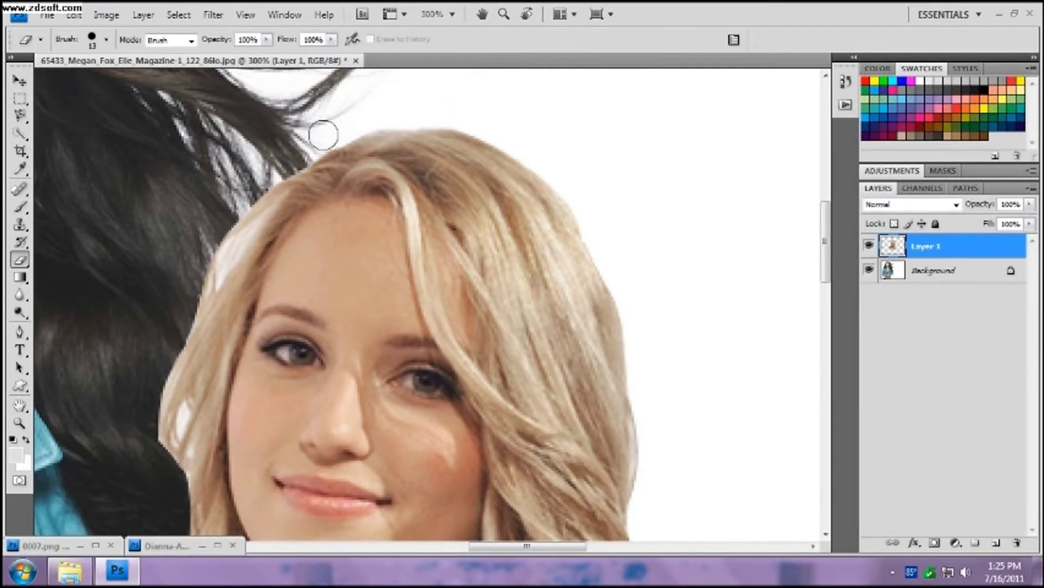
pyautogui.moveTo(302, 154)
pyautogui.mouseDown()
pyautogui.moveTo(257, 202)
pyautogui.moveTo(223, 267)
pyautogui.moveTo(156, 496)
pyautogui.mouseUp()
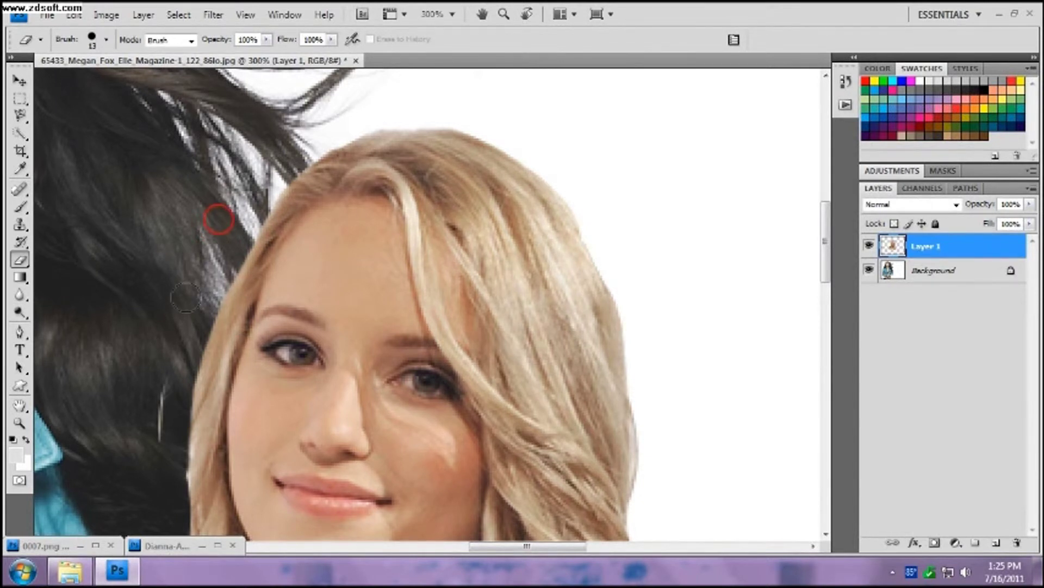
# Erase the remaining fringe along the blonde woman's lower hair, from beside her cheek down to the shoulder over the teal jacket
pyautogui.scroll(-3, 215, 220)
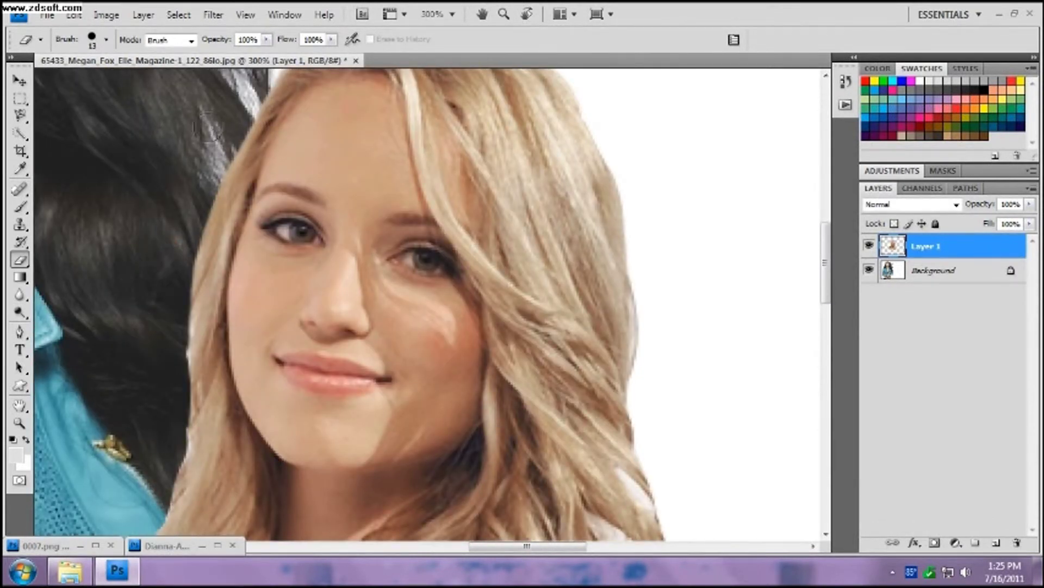
pyautogui.moveTo(241, 101); pyautogui.dragTo(220, 139)
pyautogui.moveTo(170, 414); pyautogui.dragTo(171, 425)
pyautogui.scroll(-5, 157, 326)
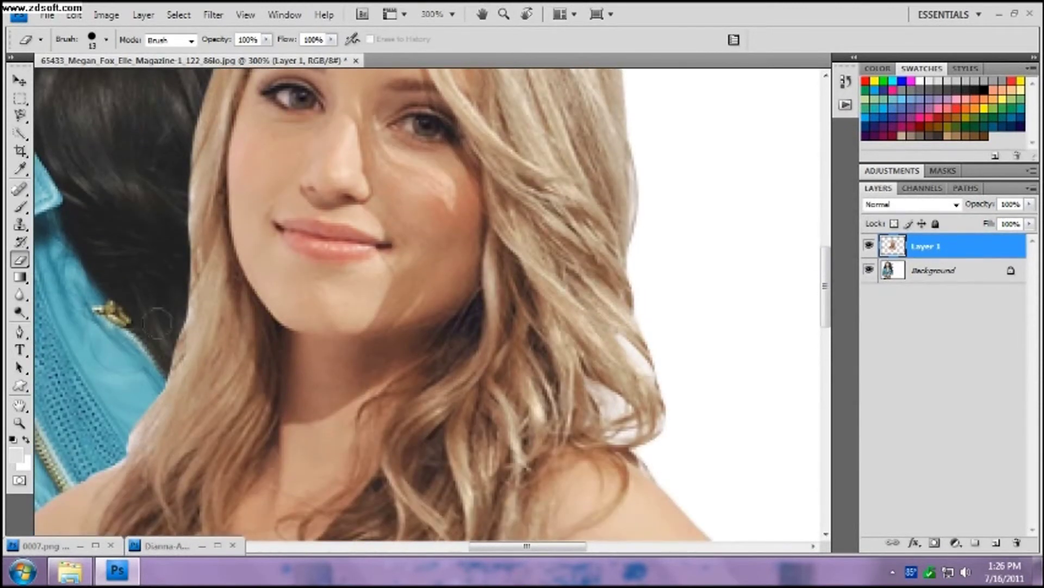
pyautogui.moveTo(169, 292); pyautogui.dragTo(168, 299)
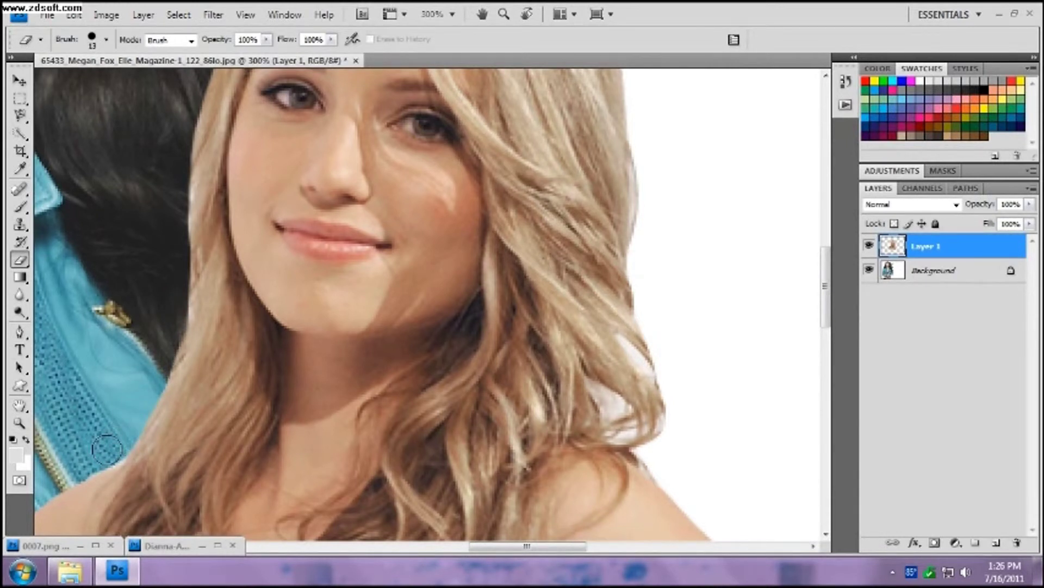
# Try to trim the blonde woman's arm edge beside the black bra with the eraser, and undo the stroke
pyautogui.scroll(-2, 82, 380)
pyautogui.scroll(-2, 71, 369)
pyautogui.moveTo(481, 547); pyautogui.dragTo(424, 551)
pyautogui.scroll(-1, 430, 310)
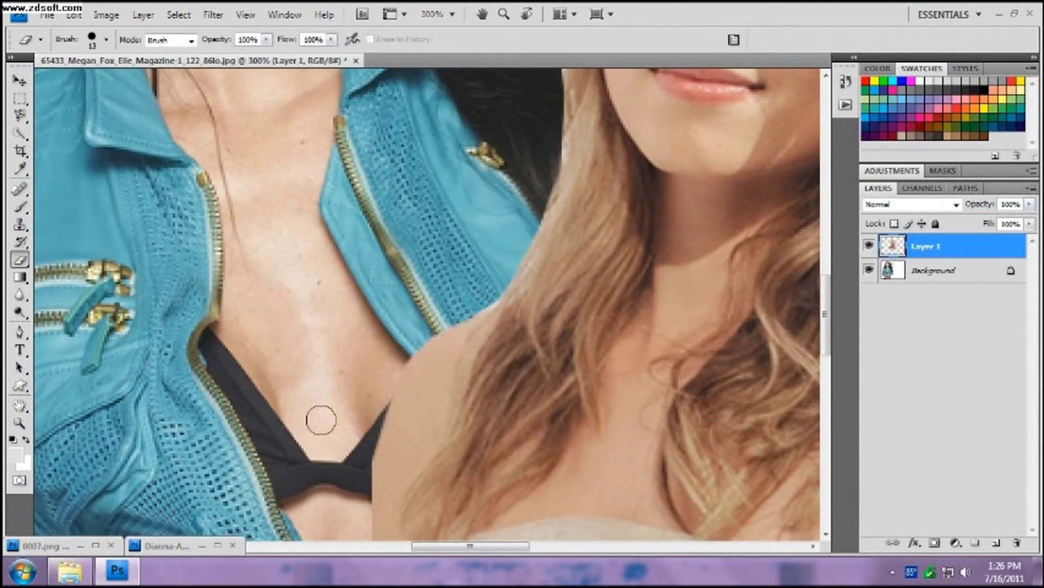
pyautogui.scroll(-2, 322, 374)
pyautogui.moveTo(334, 208)
pyautogui.mouseDown()
pyautogui.moveTo(359, 199)
pyautogui.moveTo(367, 245)
pyautogui.mouseUp()
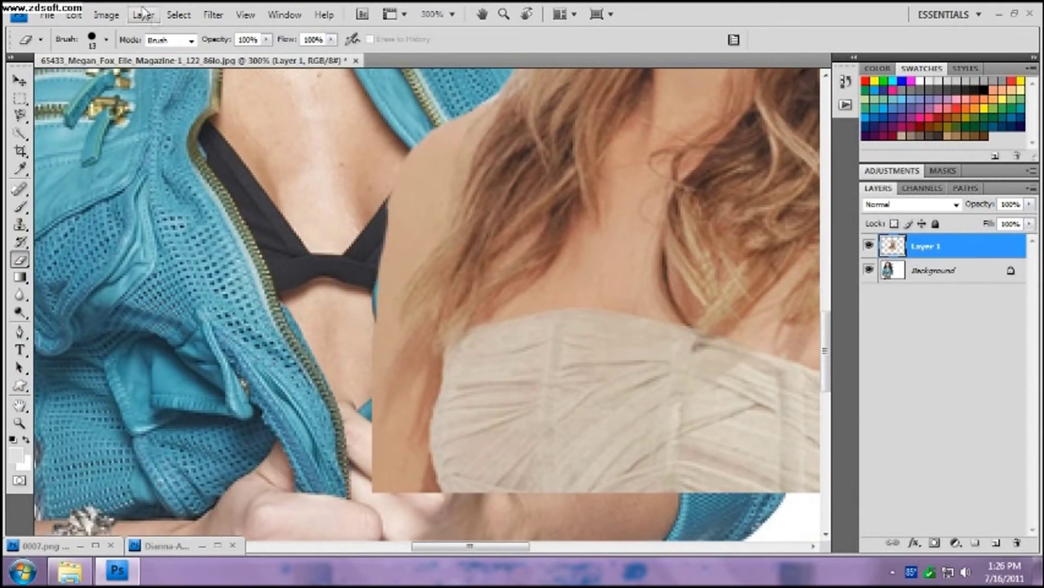
pyautogui.click(77, 15)
pyautogui.click(103, 62)
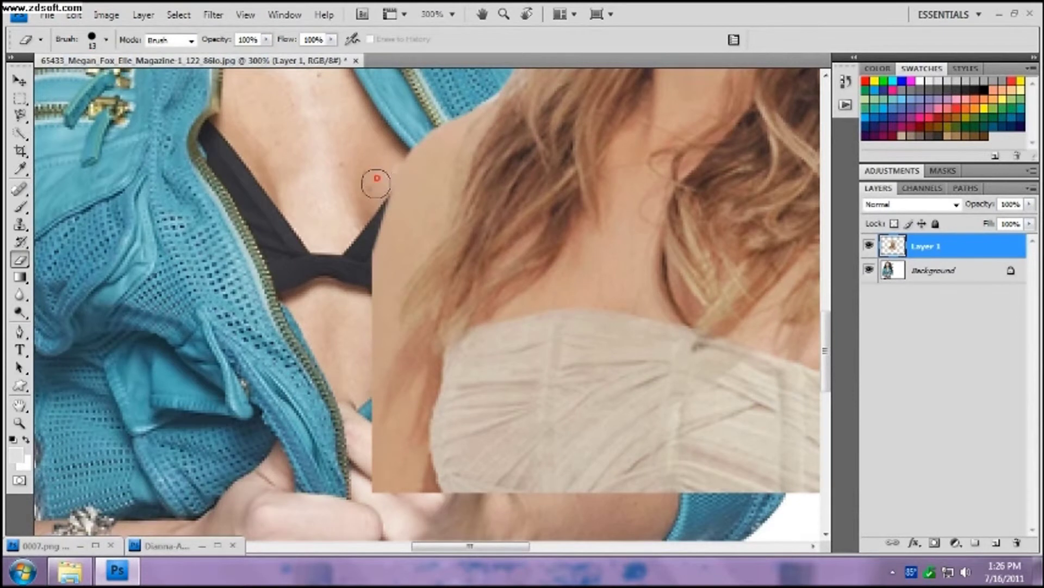
# Erase a thin strip from the blonde woman's upper arm edge where it meets the black bra
pyautogui.moveTo(373, 207)
pyautogui.mouseDown()
pyautogui.moveTo(353, 275)
pyautogui.moveTo(336, 280)
pyautogui.mouseUp()
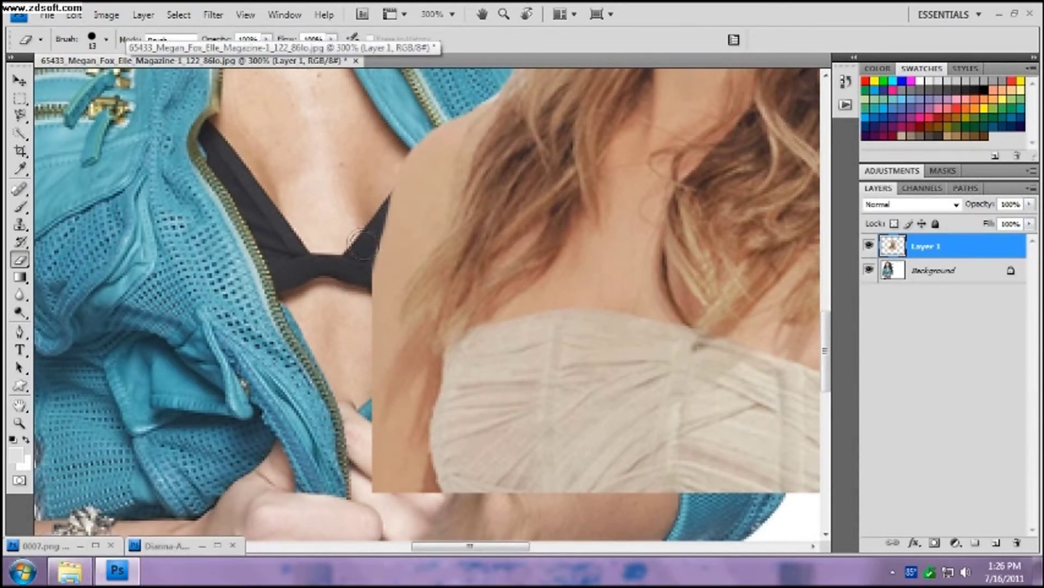
pyautogui.moveTo(364, 233)
pyautogui.mouseDown()
pyautogui.moveTo(361, 223)
pyautogui.moveTo(342, 324)
pyautogui.moveTo(344, 252)
pyautogui.moveTo(374, 244)
pyautogui.moveTo(364, 235)
pyautogui.moveTo(356, 300)
pyautogui.mouseUp()
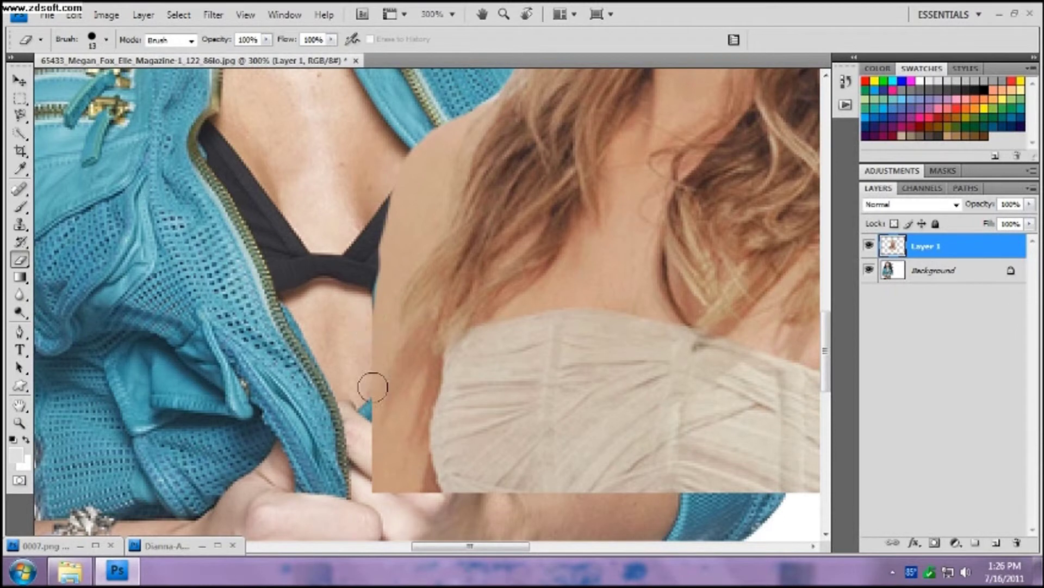
pyautogui.moveTo(828, 375); pyautogui.dragTo(848, 286)
pyautogui.click(452, 14)
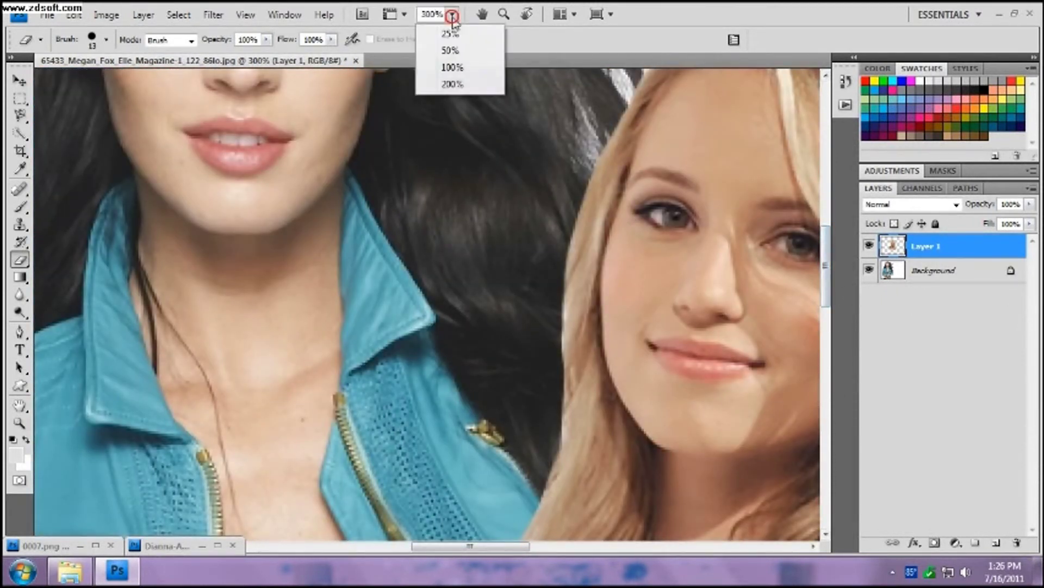
pyautogui.click(452, 67)
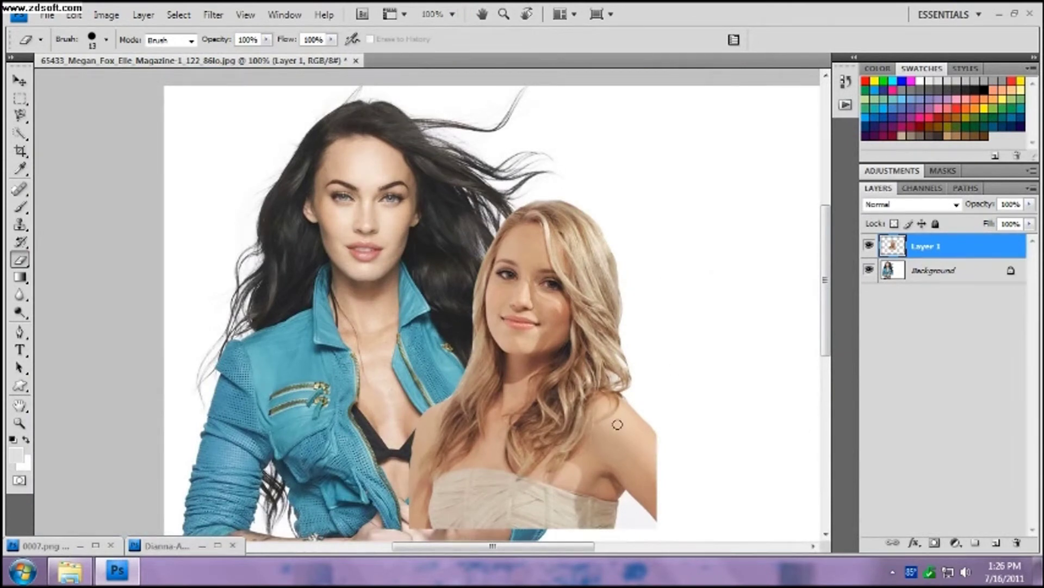
# Erase further down the blonde woman's straight arm edge, from the black bra to the dark-haired woman's hand
pyautogui.click(19, 423)
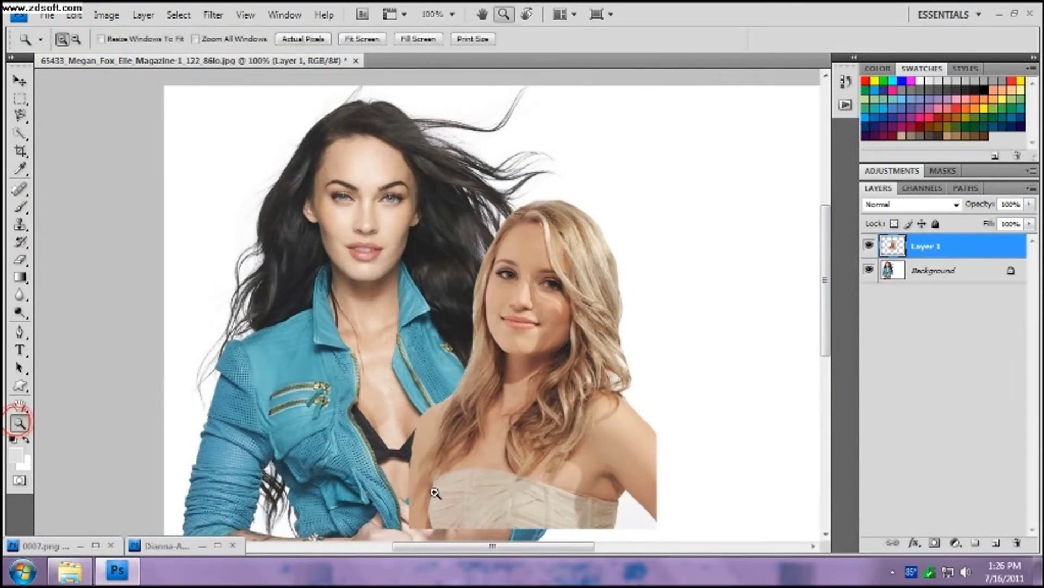
pyautogui.click(435, 489)
pyautogui.press('e')
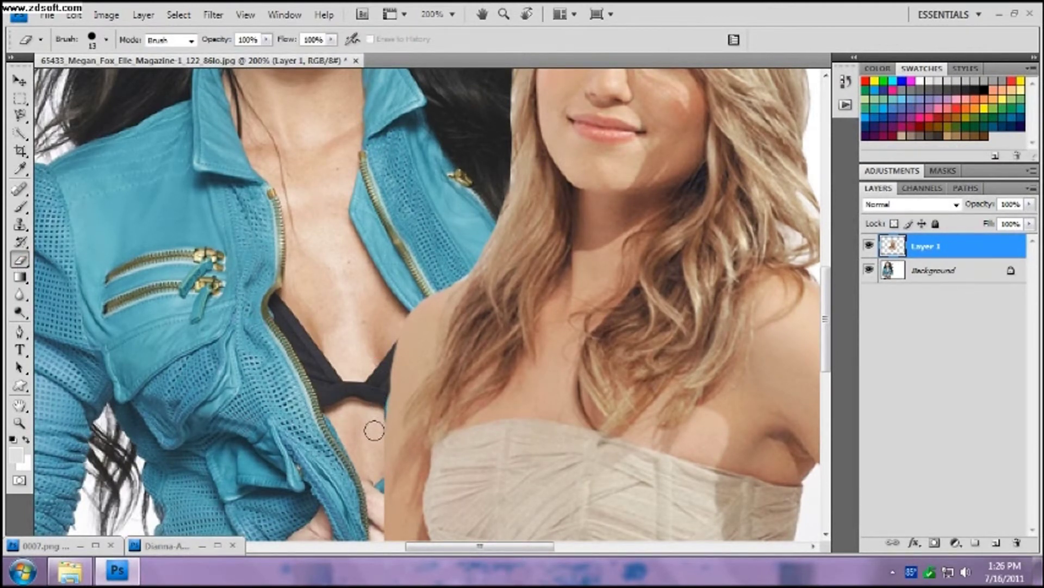
pyautogui.moveTo(380, 362); pyautogui.dragTo(381, 376)
pyautogui.moveTo(376, 416); pyautogui.dragTo(373, 486)
pyautogui.click(452, 15)
pyautogui.click(458, 64)
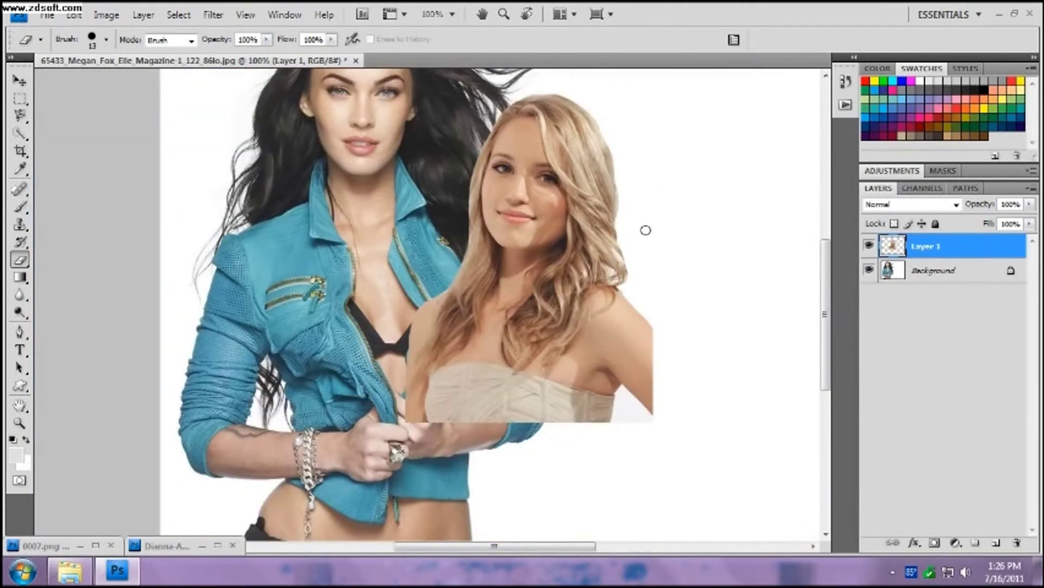
# Crop the image around both women, cutting off the empty white area and the lower body, and crop it slightly tighter again
pyautogui.click(20, 151)
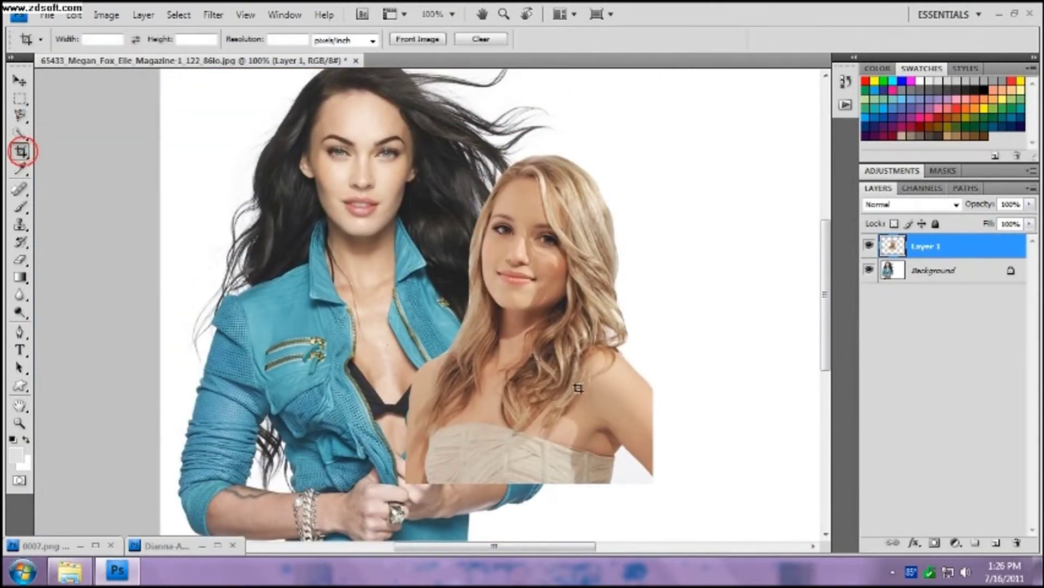
pyautogui.moveTo(611, 479); pyautogui.dragTo(235, 70)
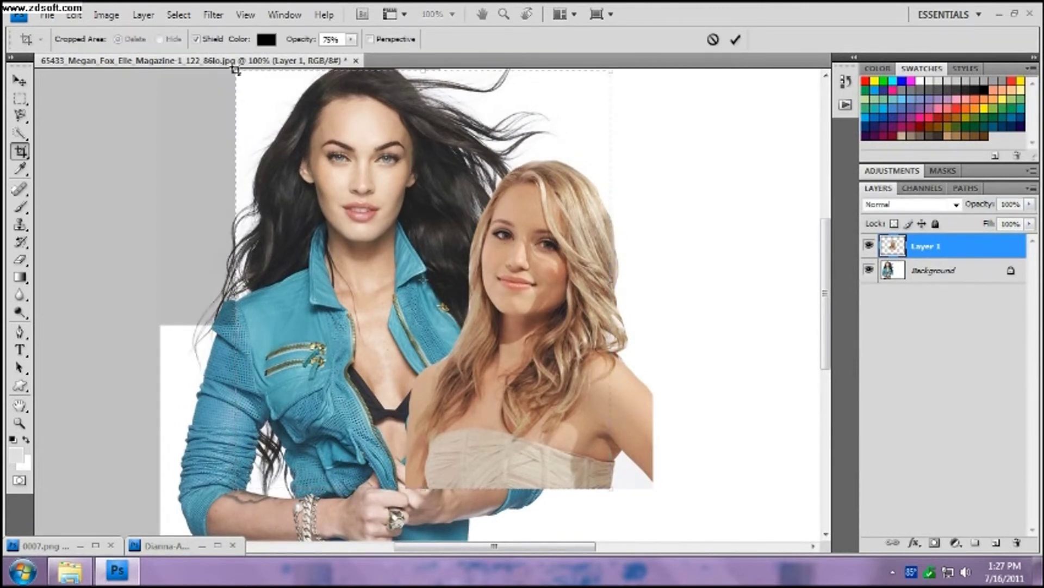
pyautogui.click(735, 39)
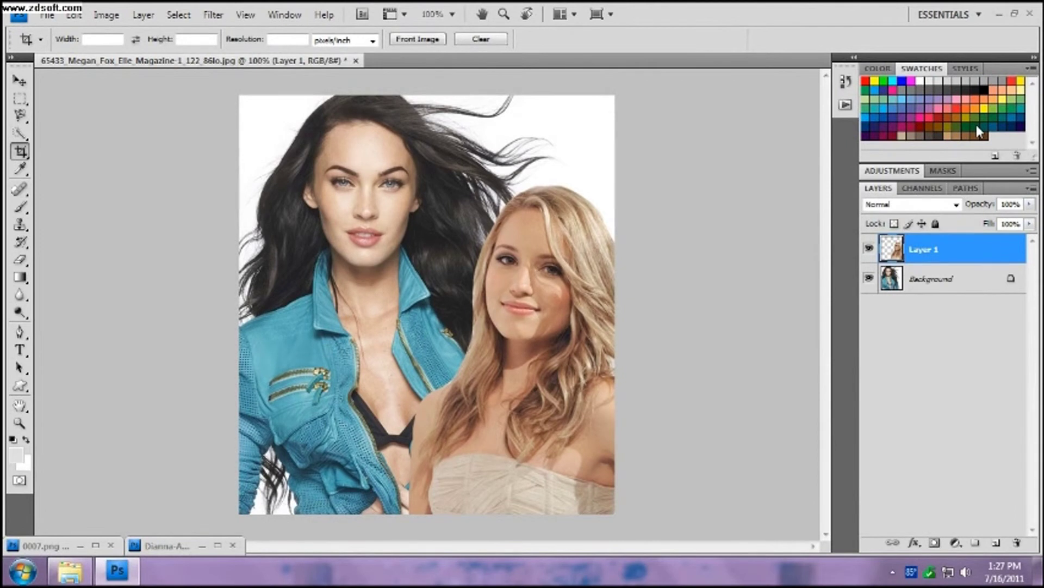
pyautogui.moveTo(265, 105); pyautogui.dragTo(617, 514)
pyautogui.click(736, 40)
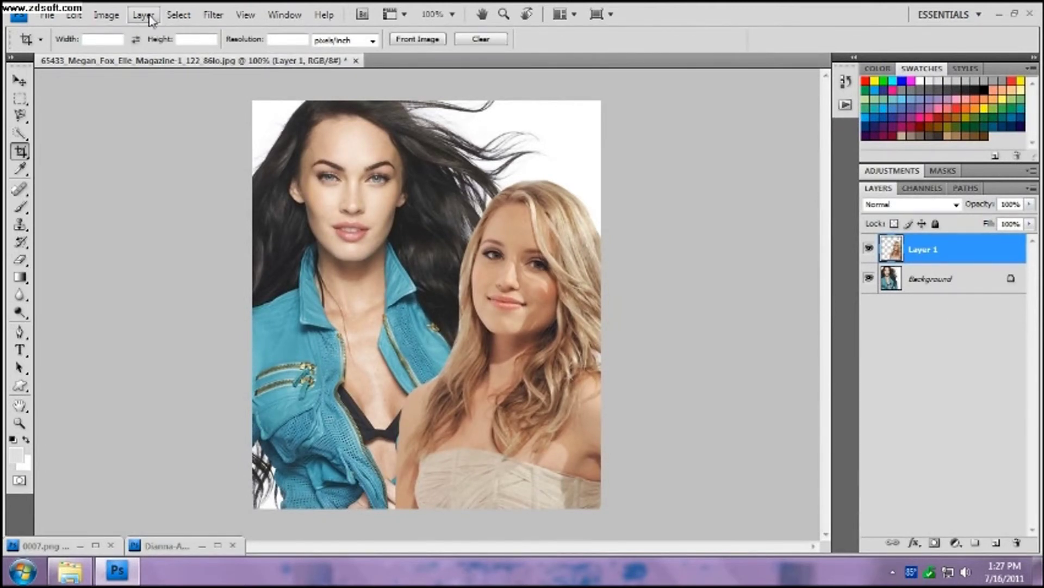
# Flatten the image into a single background layer and run the PLaY action from the Action04 set on it
pyautogui.click(144, 16)
pyautogui.click(187, 506)
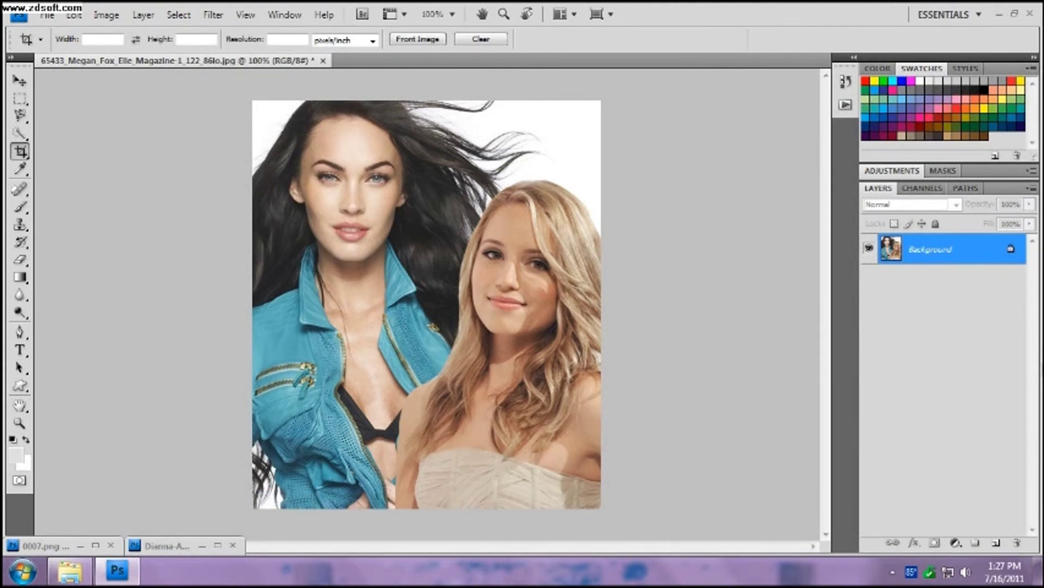
pyautogui.click(846, 105)
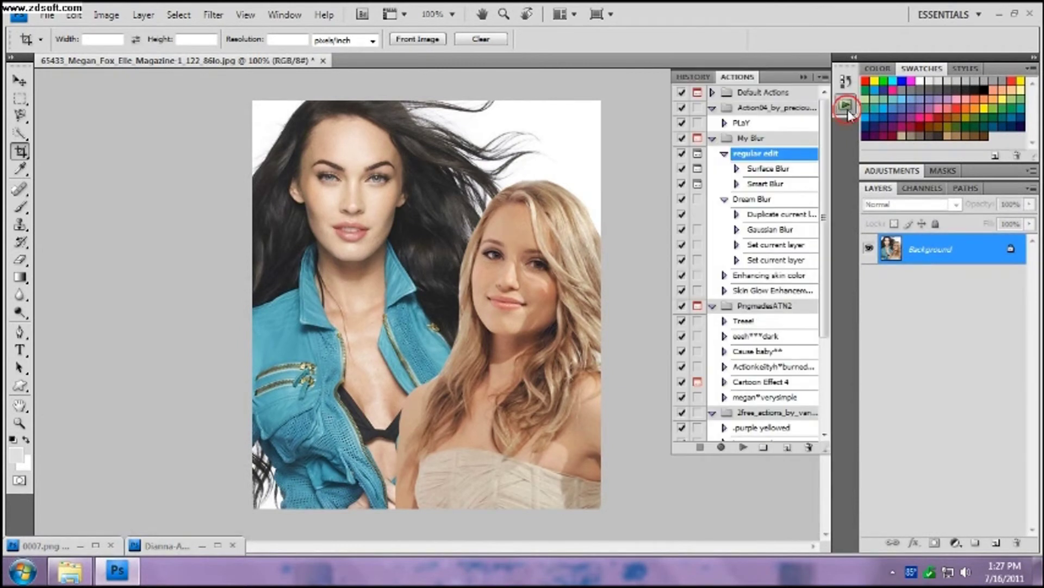
pyautogui.click(758, 124)
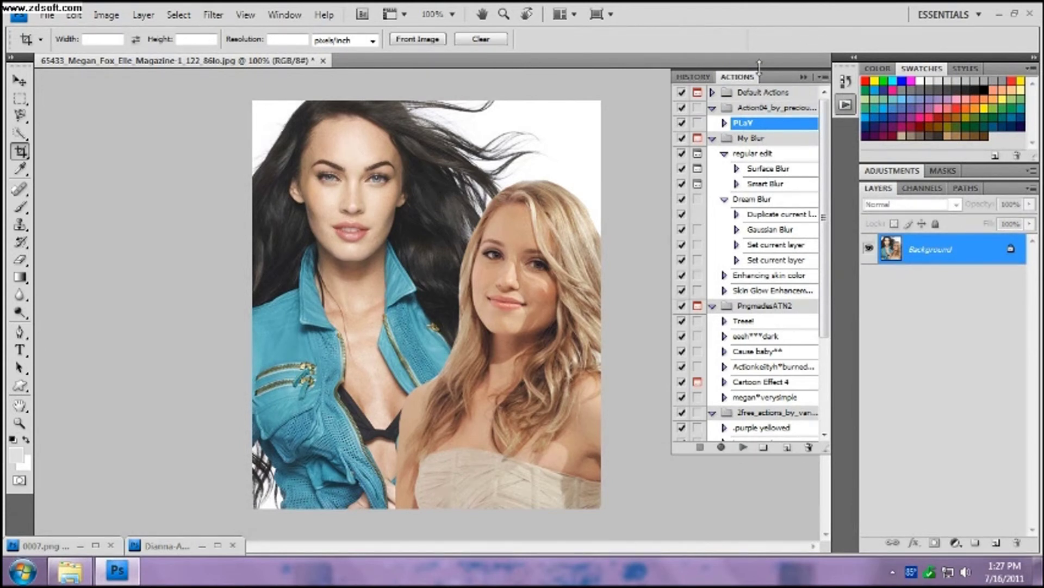
pyautogui.click(745, 447)
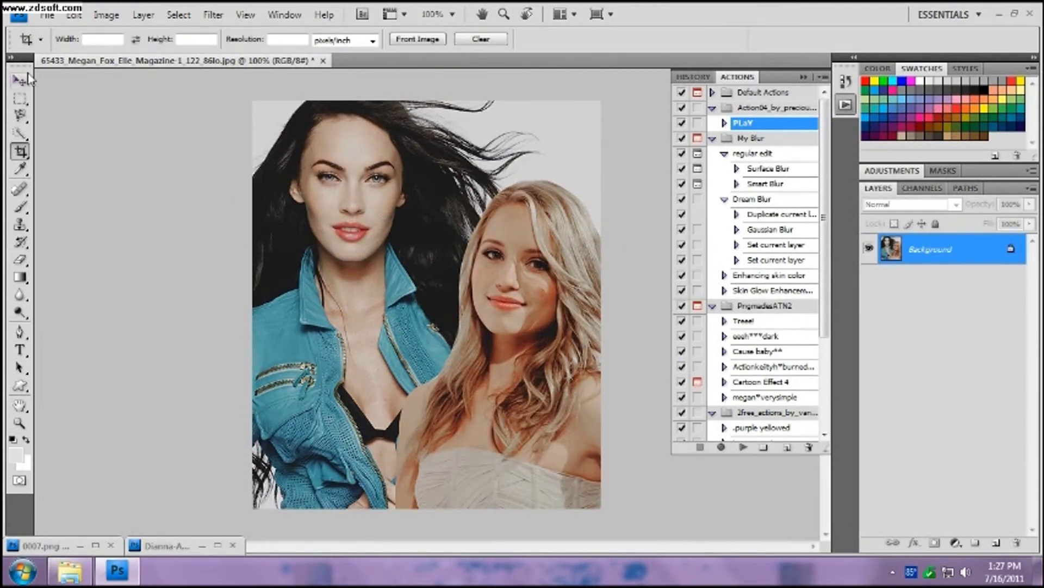
# Start a Hue/Saturation adjustment on the flattened image and set the saturation of the Reds to -21
pyautogui.click(103, 17)
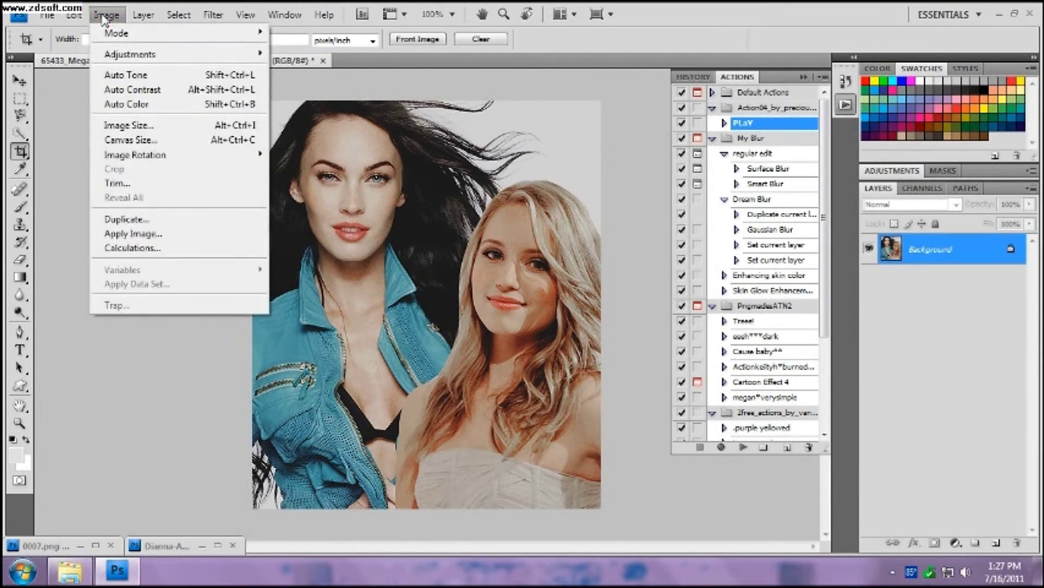
pyautogui.moveTo(140, 55)
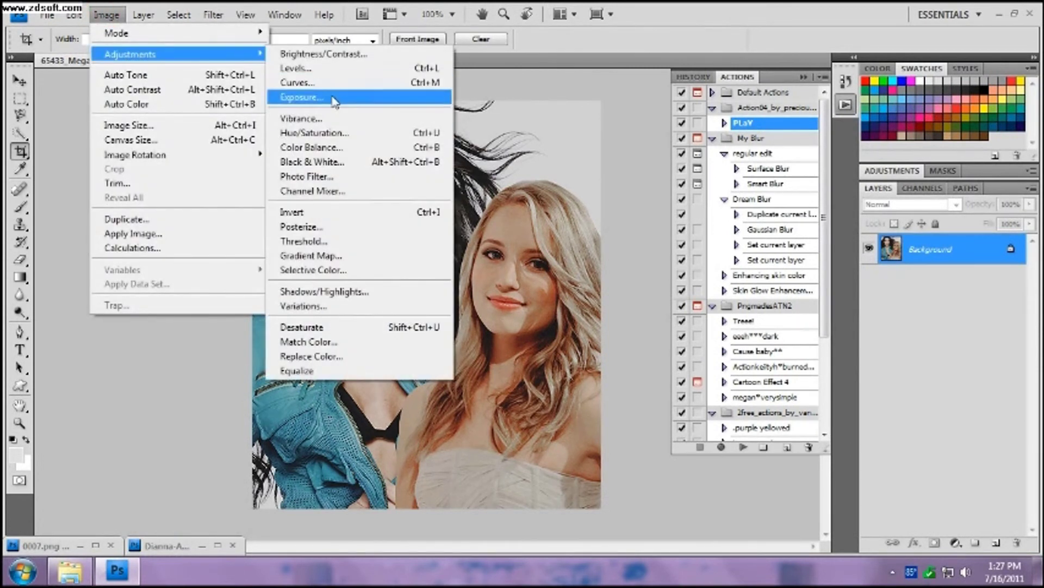
pyautogui.click(336, 137)
pyautogui.click(693, 213)
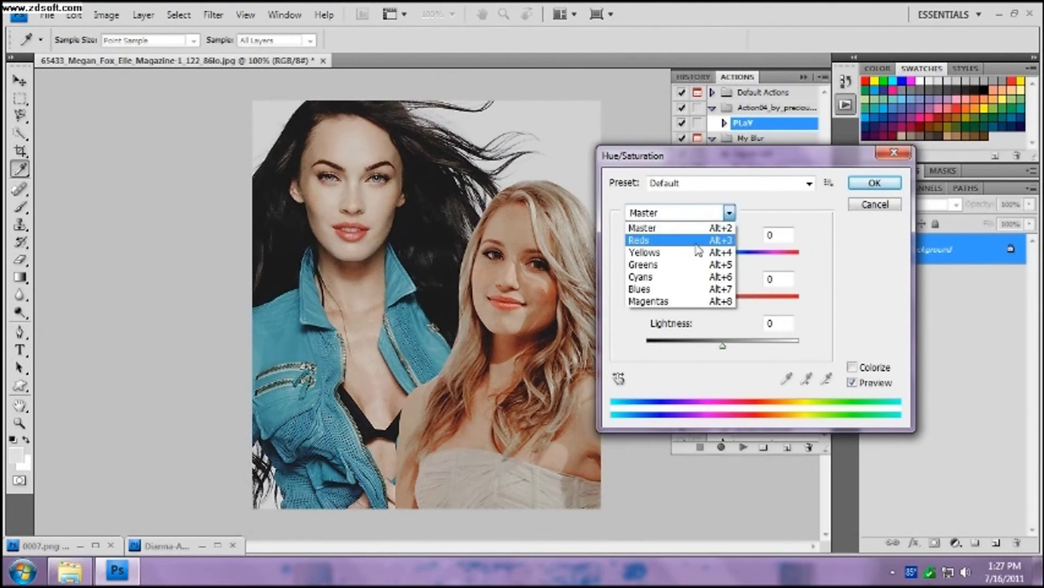
pyautogui.click(680, 236)
pyautogui.moveTo(722, 304); pyautogui.dragTo(714, 304)
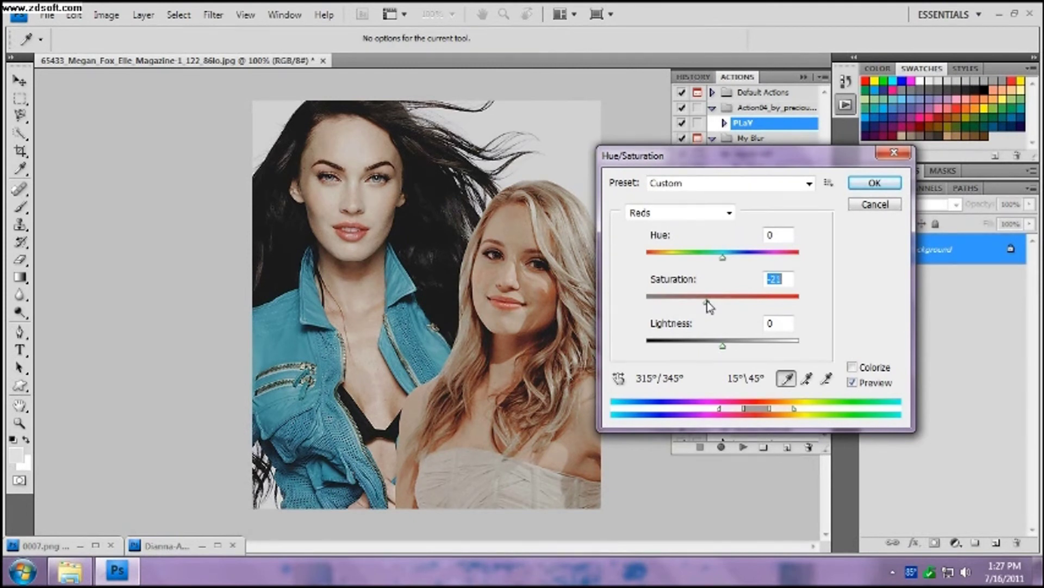
# Set the saturation of the Yellows to -13 and apply the Hue/Saturation adjustment
pyautogui.click(675, 212)
pyautogui.click(680, 252)
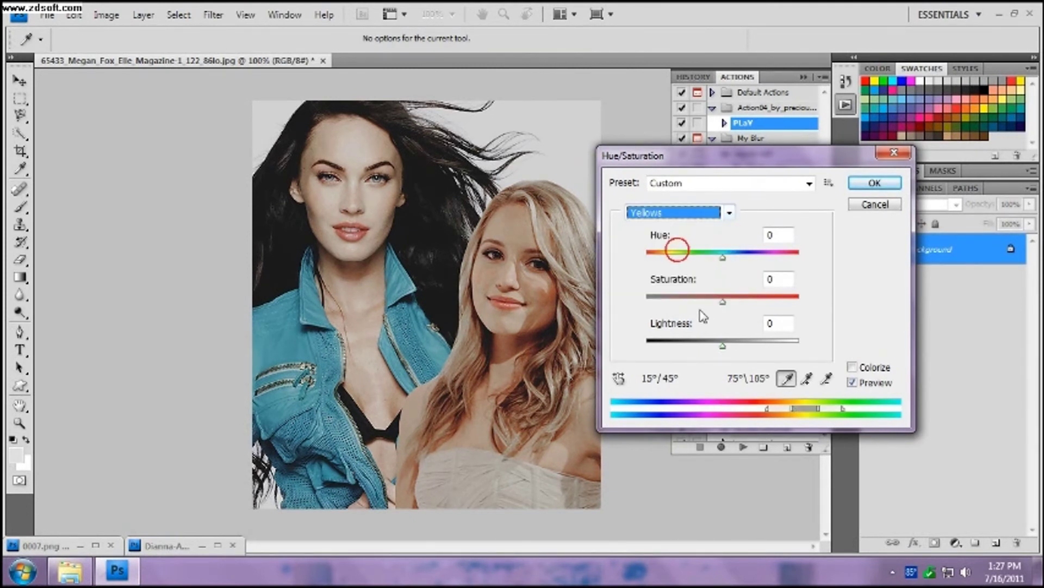
pyautogui.moveTo(723, 301); pyautogui.dragTo(715, 302)
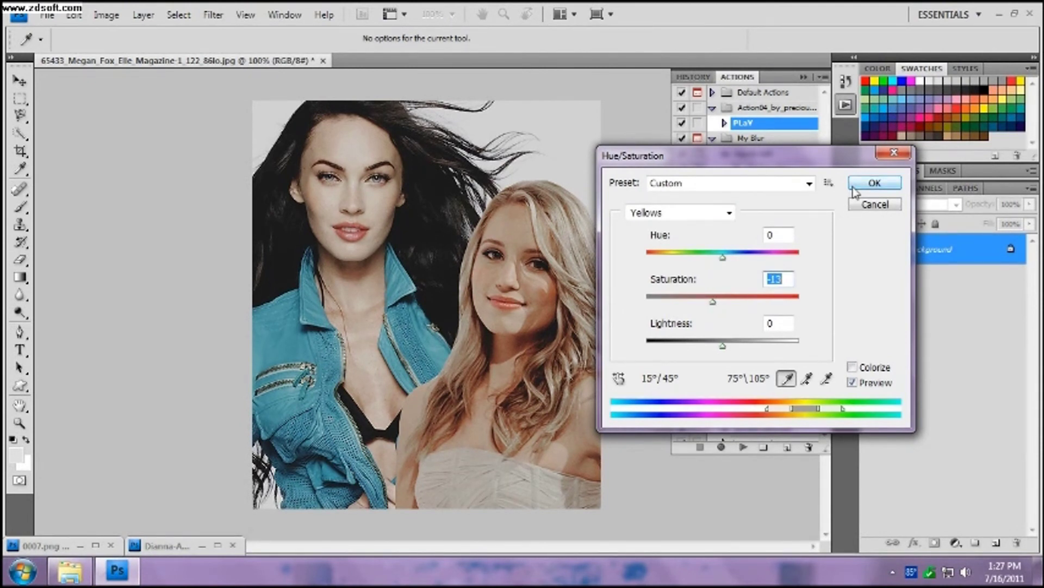
pyautogui.click(875, 183)
# Run the regular edit action from the My Blur set, accepting its Surface Blur and Smart Blur settings
pyautogui.click(757, 153)
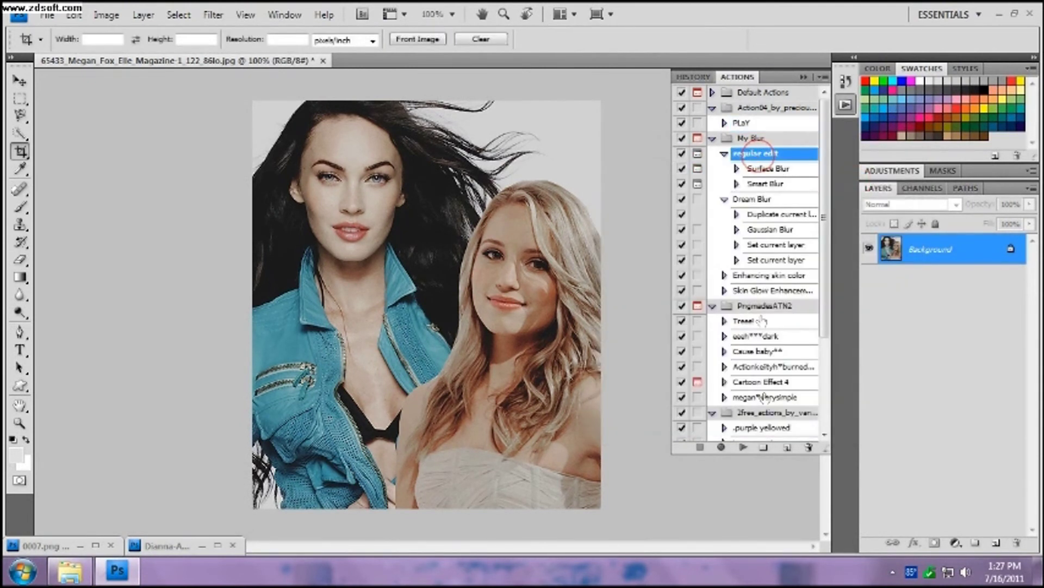
pyautogui.click(743, 446)
pyautogui.press('Return')
pyautogui.press('Return')
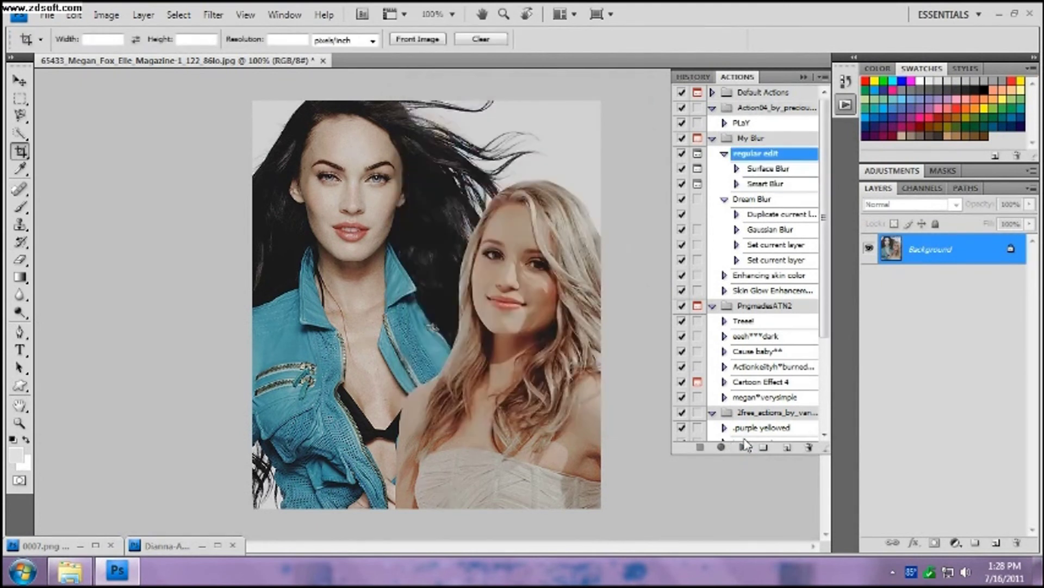